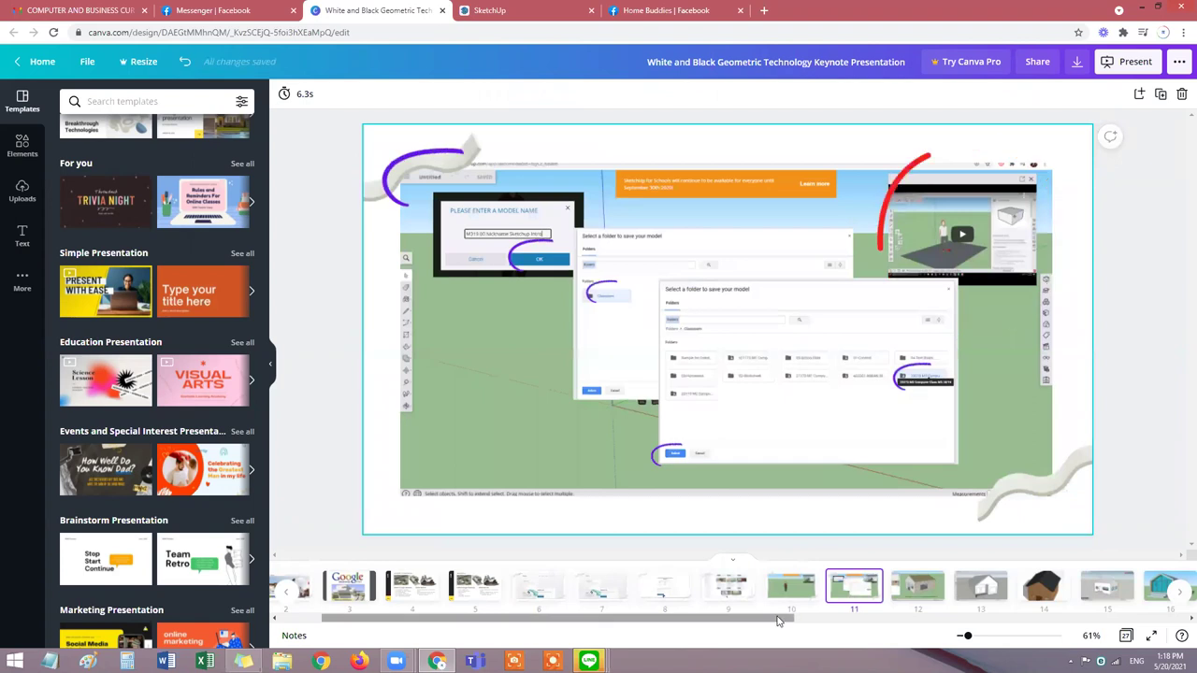
Go through presentation slides 12 to 17, examining the example SketchUp house models one after another.
left_click(790, 600)
scroll(799, 615, "right", 2)
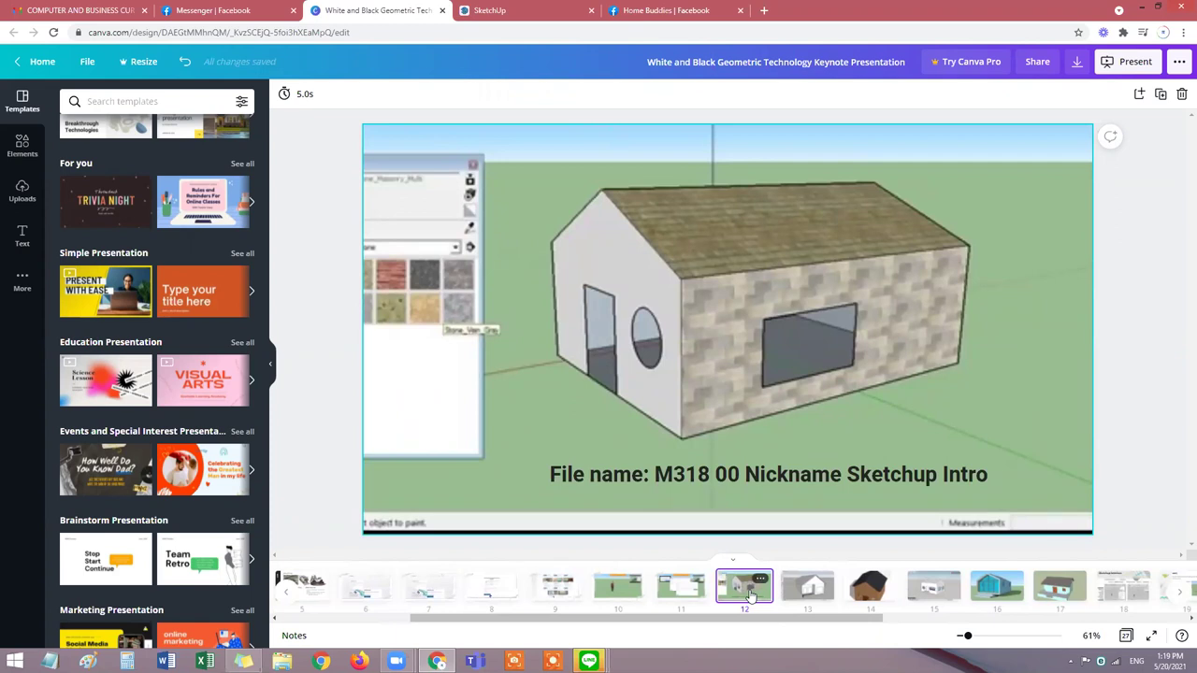
left_click(785, 598)
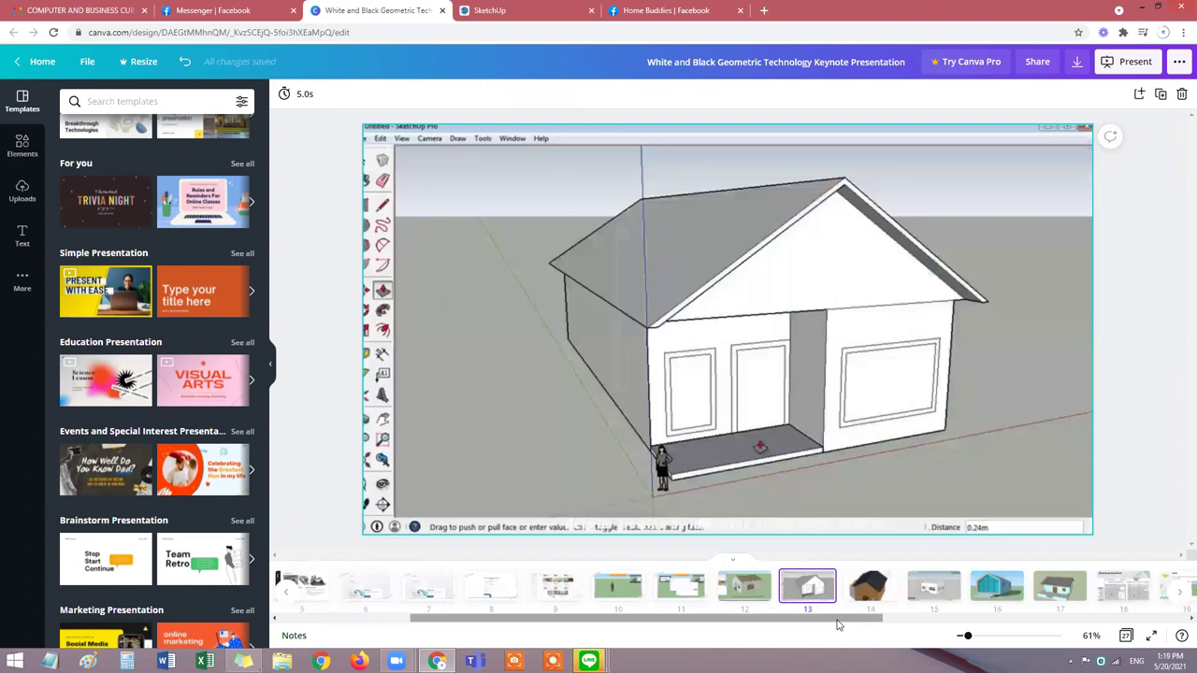
scroll(862, 623, "right", 2)
left_click(835, 580)
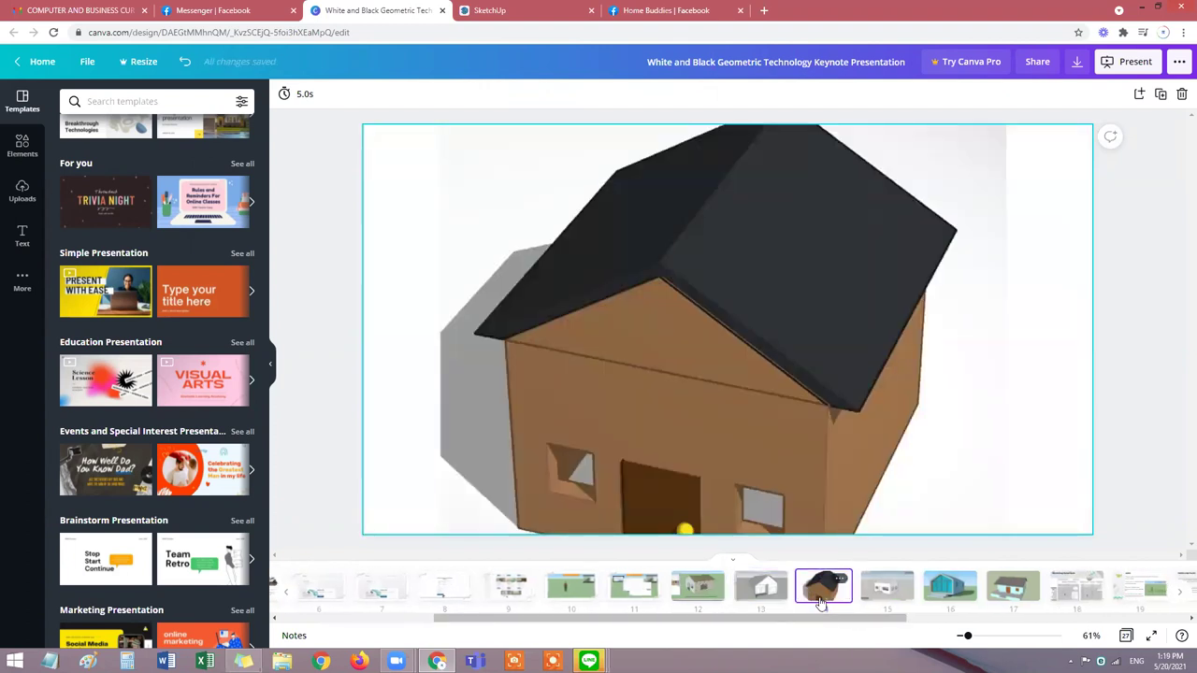
scroll(835, 623, "right", 2)
left_click(846, 580)
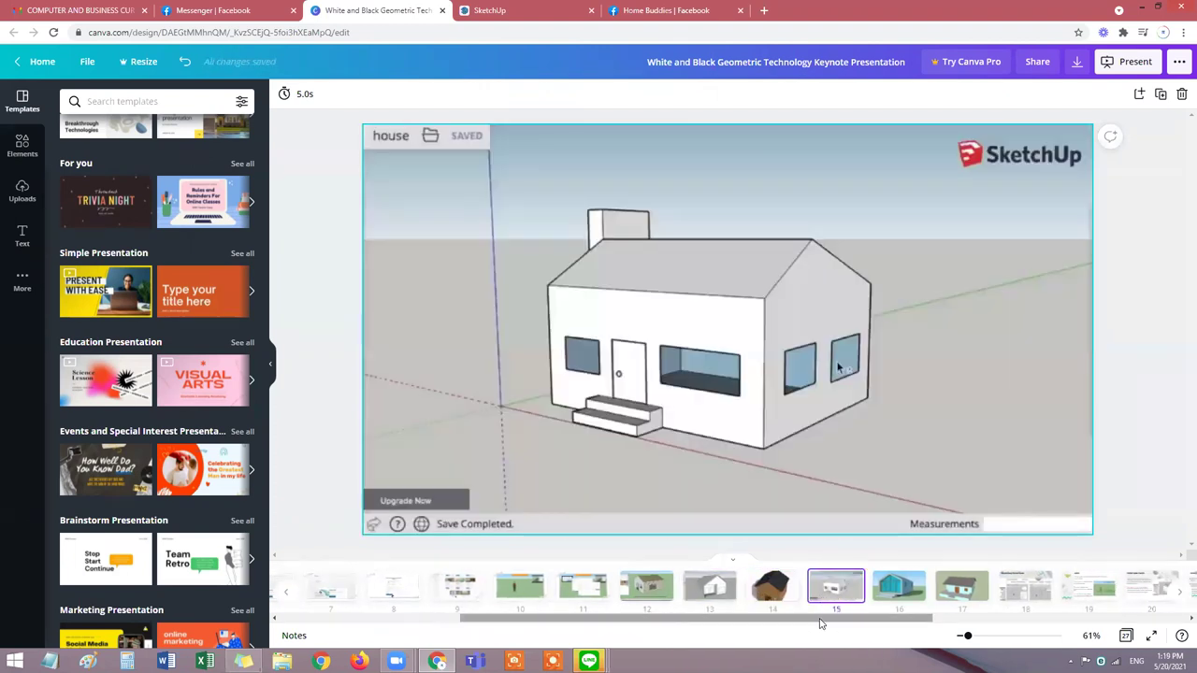
scroll(819, 623, "right", 4)
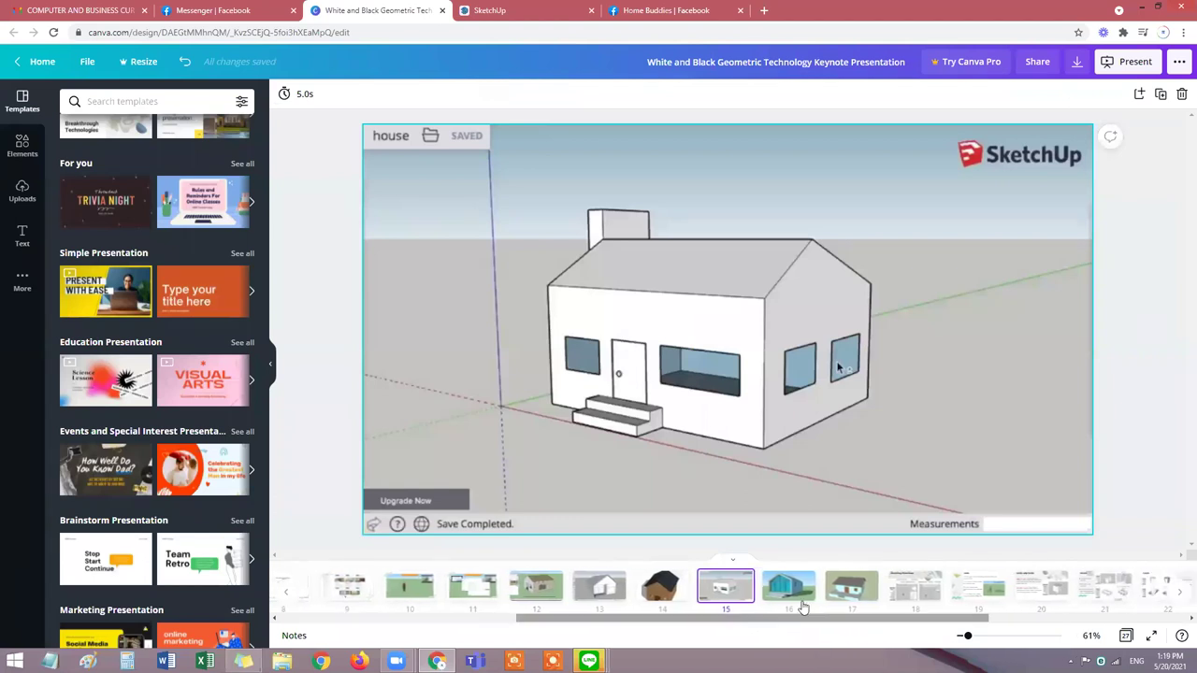
left_click(789, 589)
left_click(851, 587)
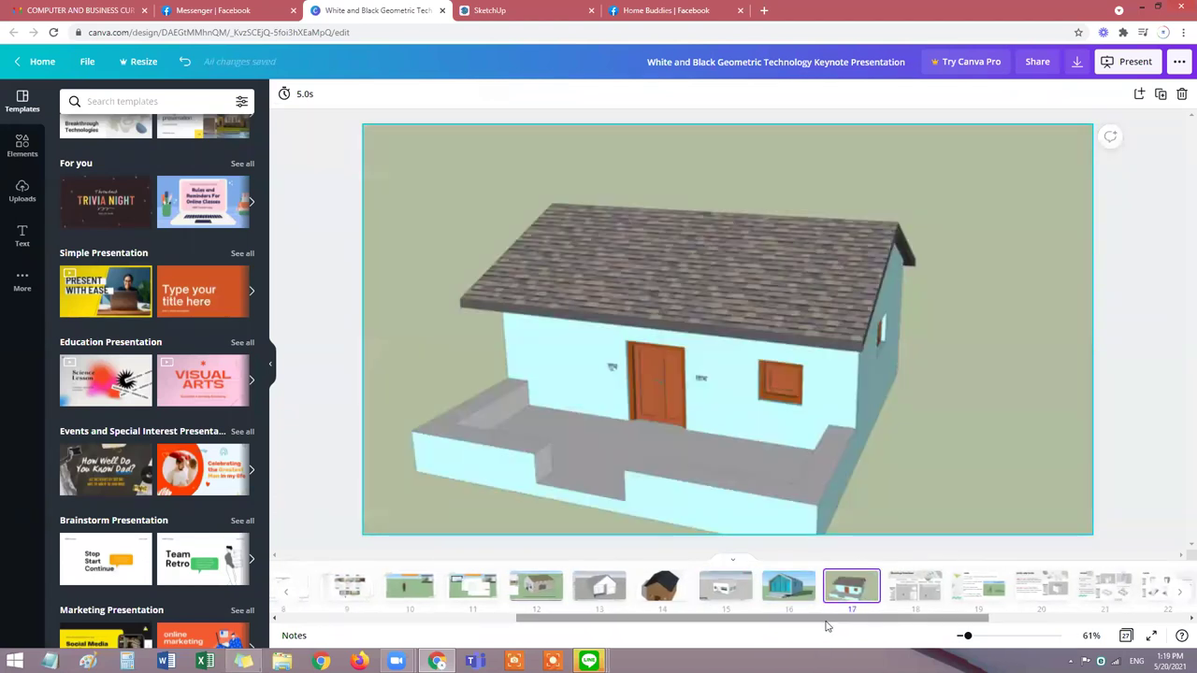
View slide 18 on the SketchUp interface and look through the remaining slide thumbnails.
scroll(863, 622, "right", 2)
left_click(853, 582)
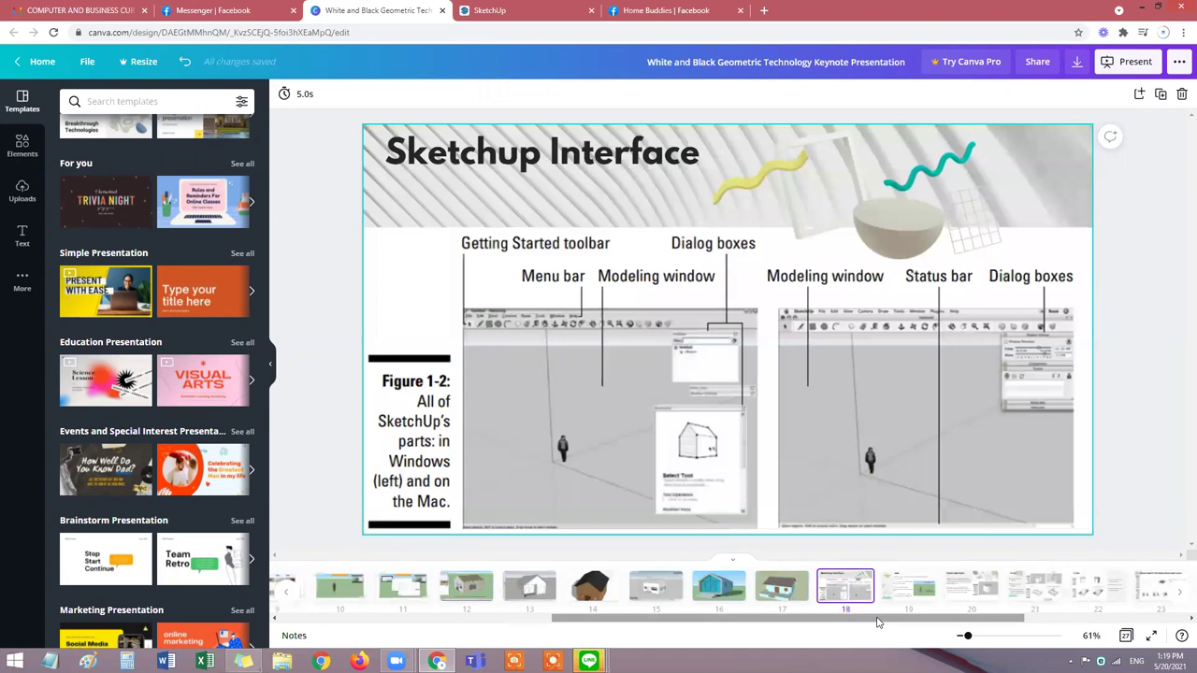
scroll(971, 625, "right", 5)
scroll(971, 624, "right", 2)
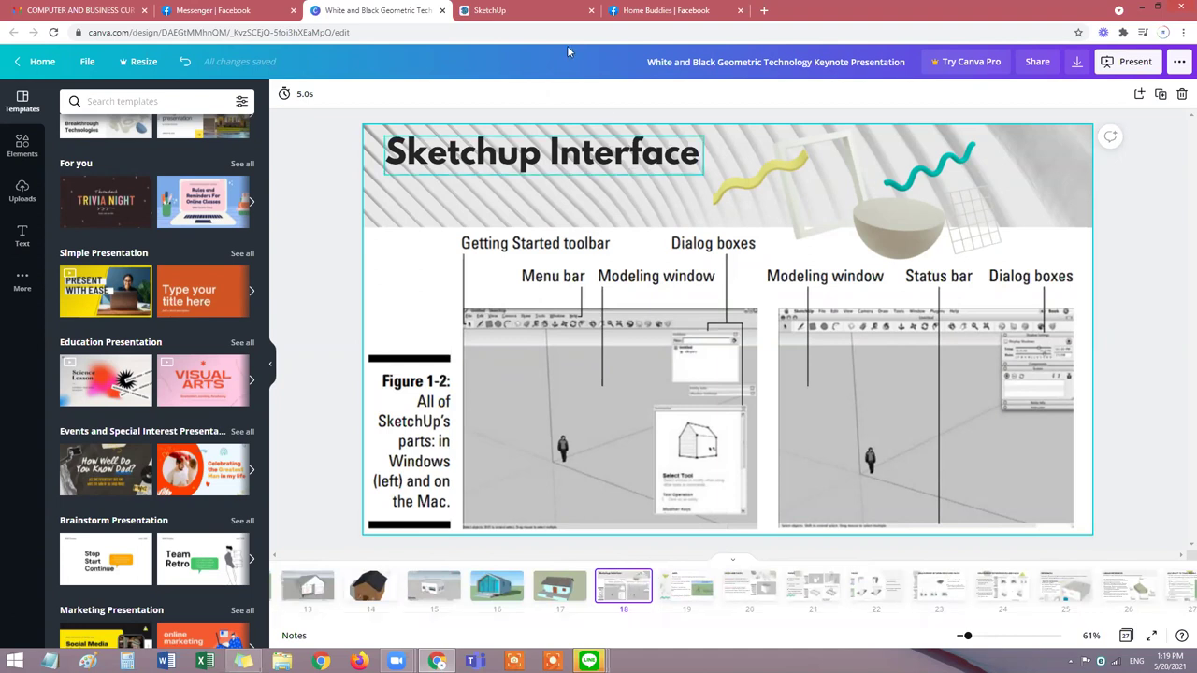
left_click(493, 12)
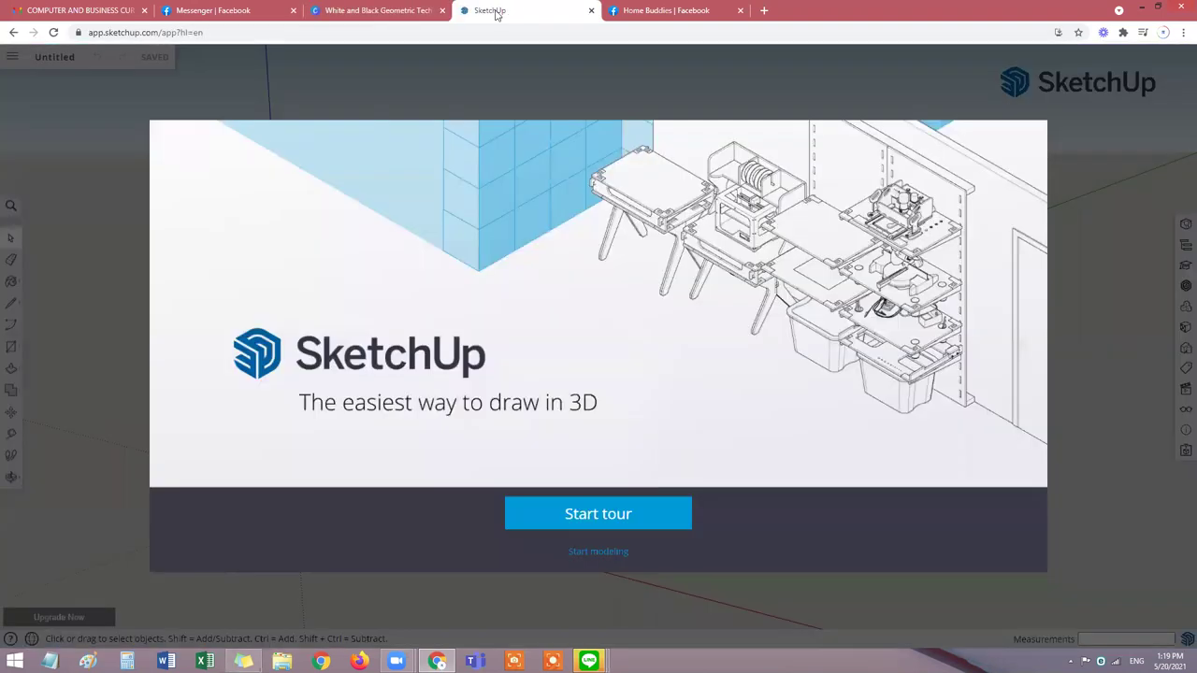
left_click(306, 34)
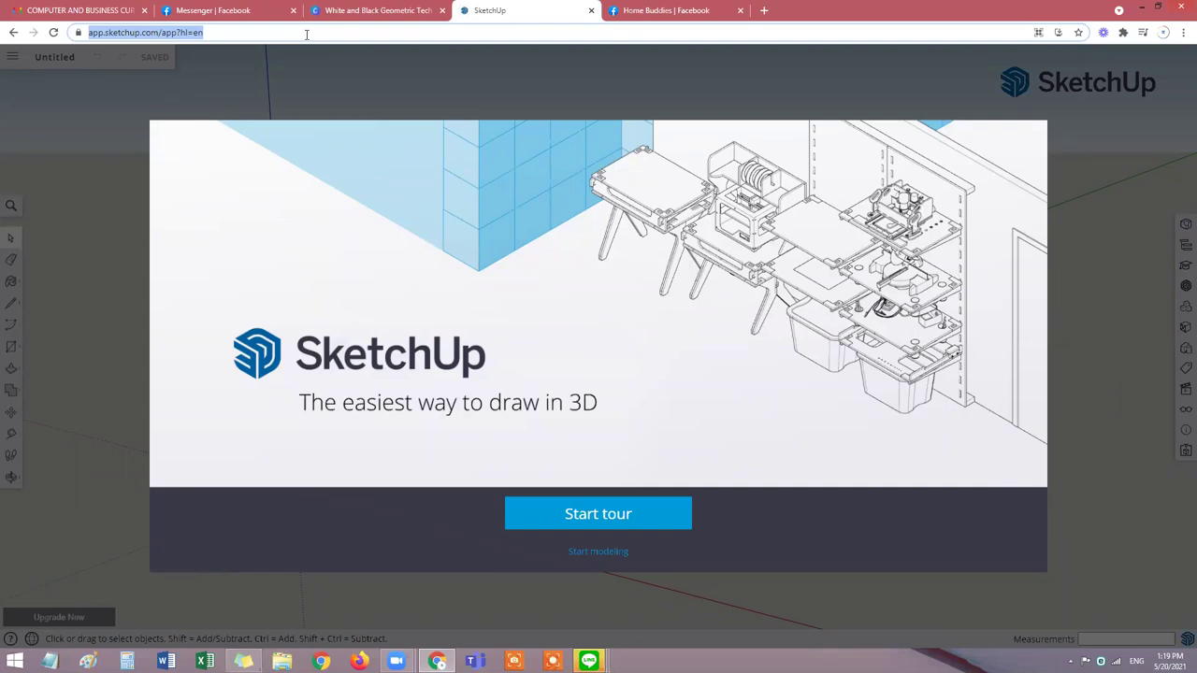
type("www.f")
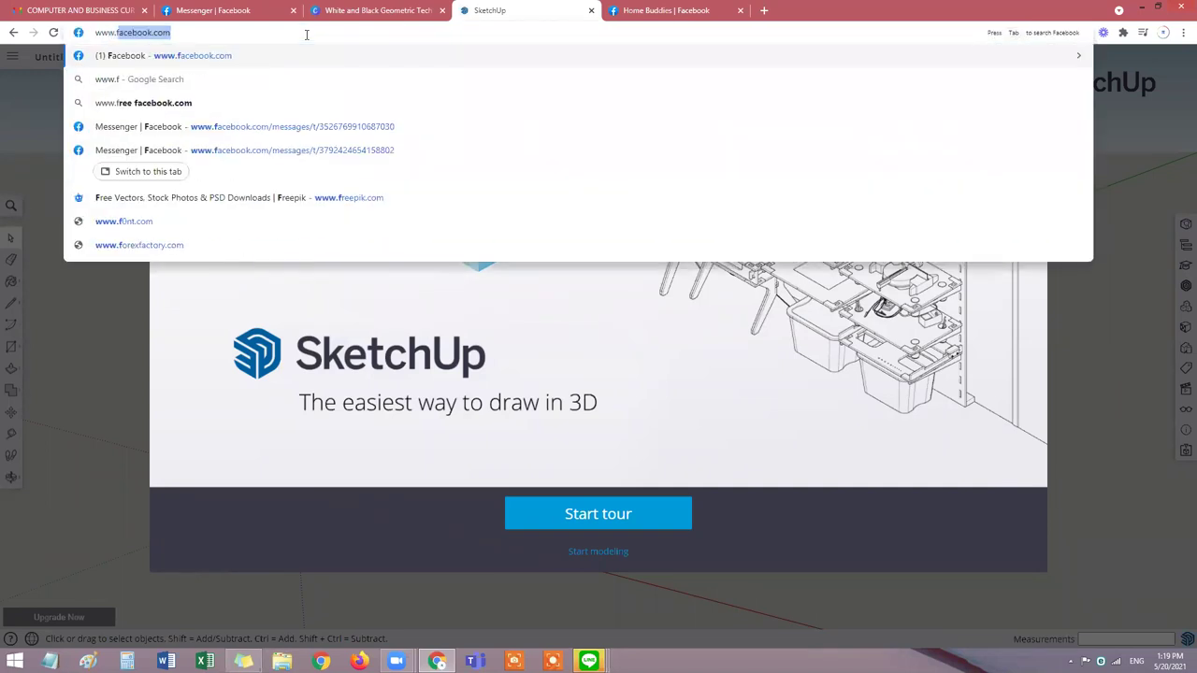
key("BackSpace")
key("BackSpace")
type("sk")
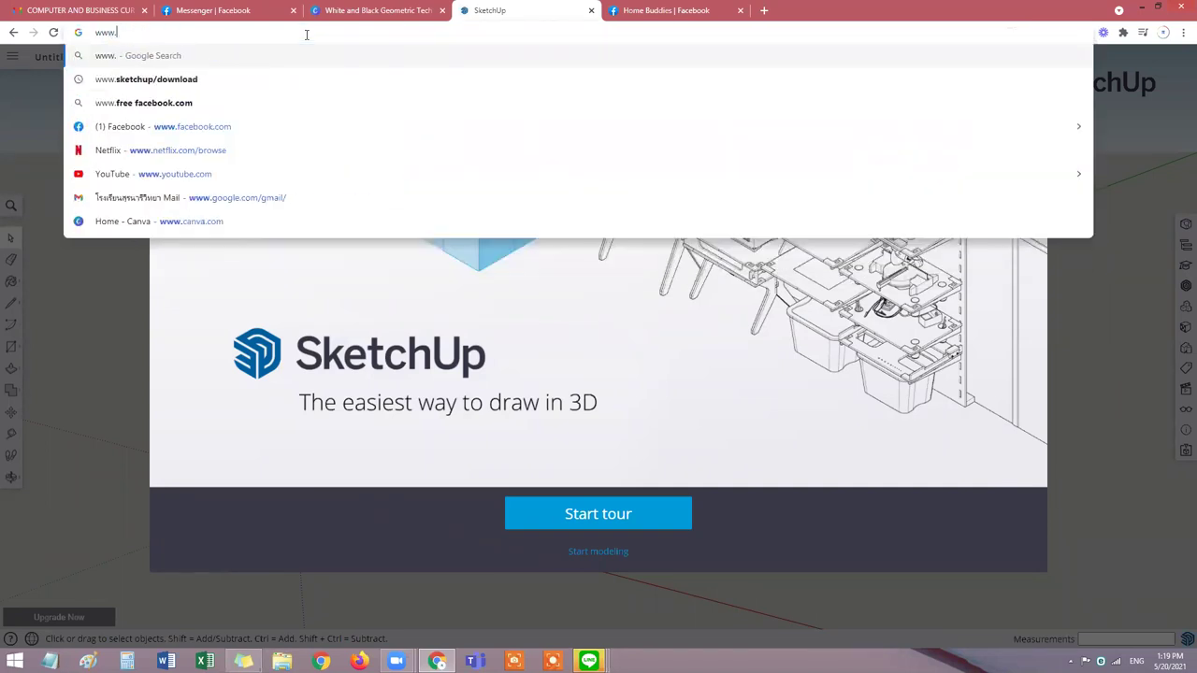
type("et")
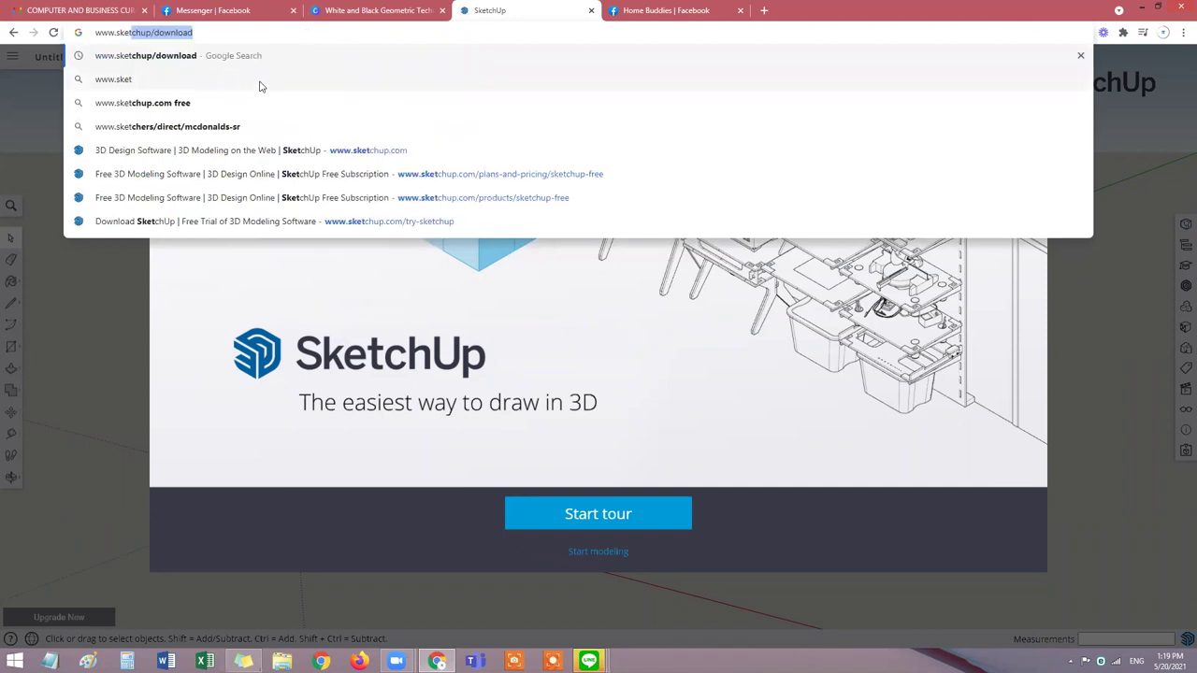
left_click(226, 104)
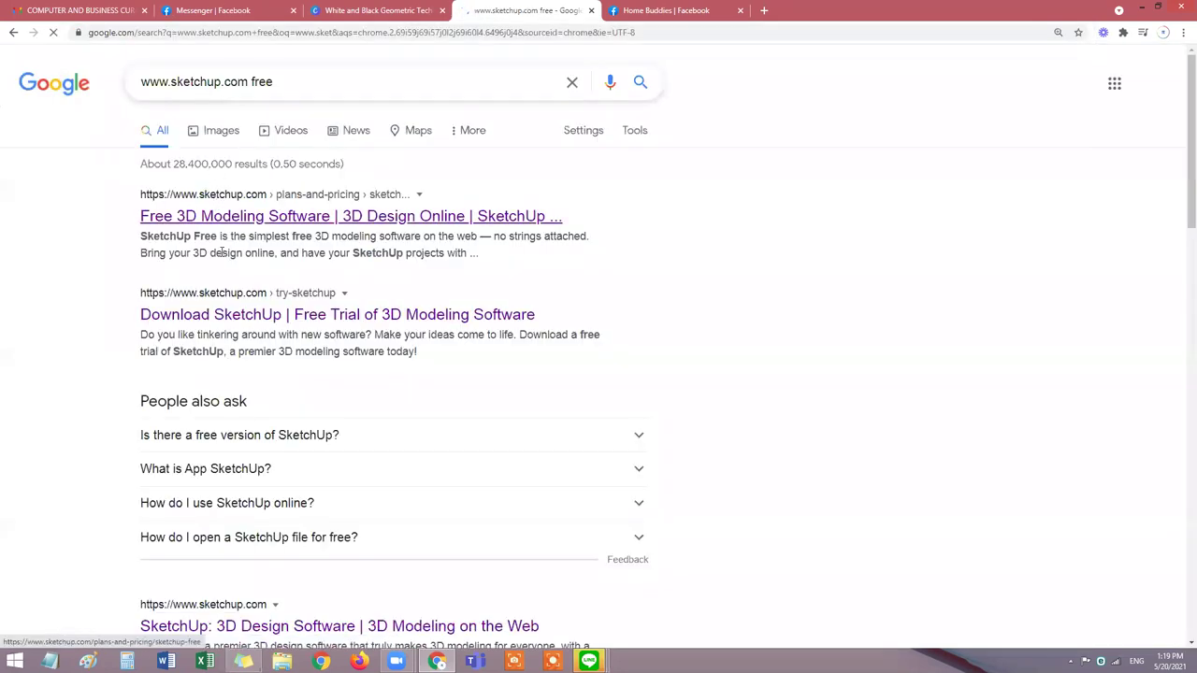
left_click(225, 295)
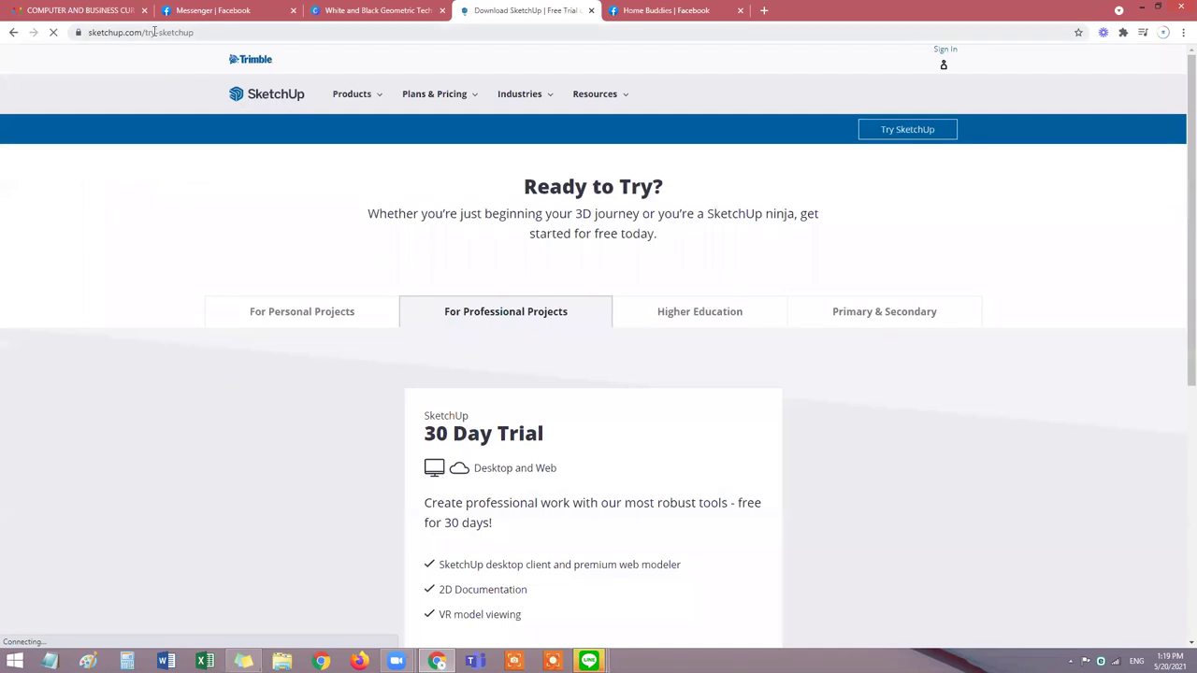
Highlight the sketchup.com domain in the page address by circling and underlining it with the red annotation pen.
left_click_drag(142, 31, 88, 32)
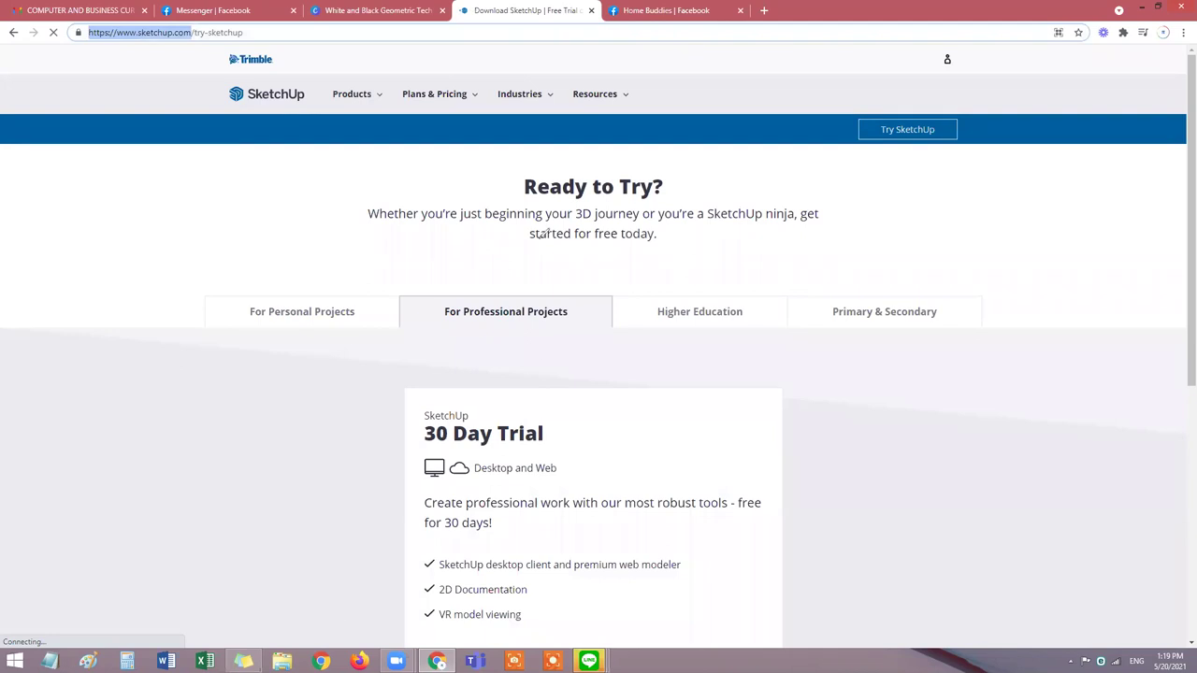
mouse_move(141, 25)
left_mouse_down()
mouse_move(73, 42)
mouse_move(123, 53)
mouse_move(136, 21)
mouse_move(120, 21)
left_mouse_up()
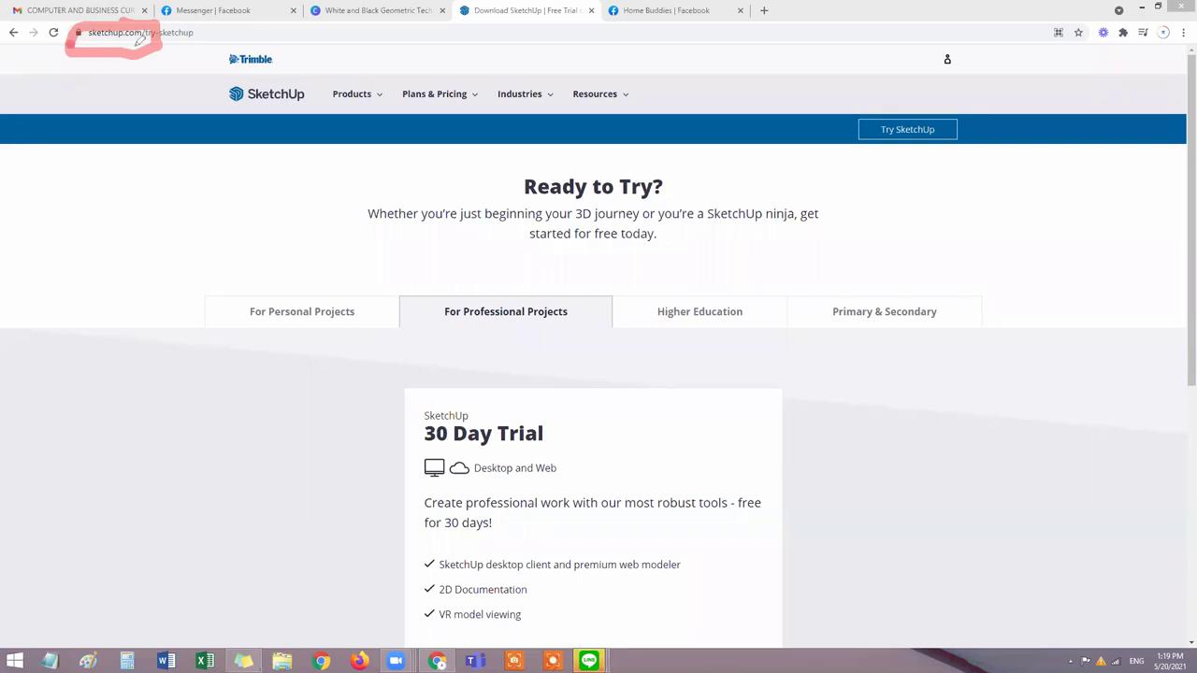
left_click_drag(73, 42, 170, 38)
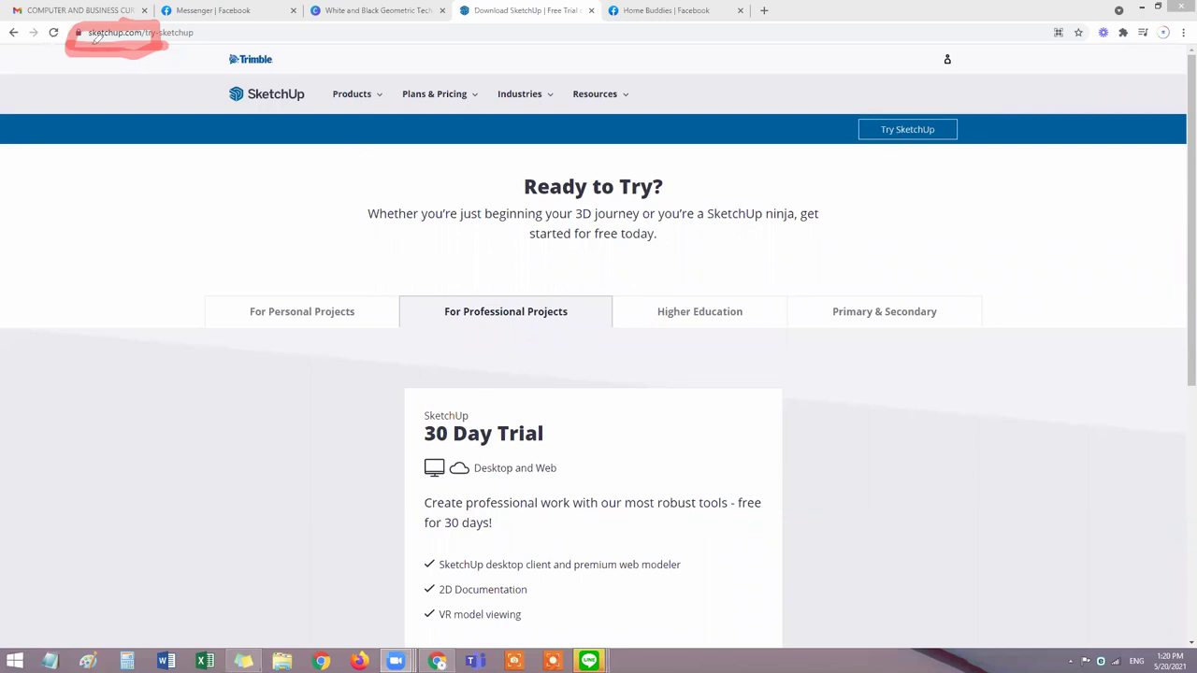
mouse_move(109, 43)
left_mouse_down()
mouse_move(147, 41)
mouse_move(149, 20)
mouse_move(81, 20)
mouse_move(75, 39)
mouse_move(152, 42)
mouse_move(149, 18)
mouse_move(86, 21)
mouse_move(81, 41)
mouse_move(148, 16)
left_mouse_up()
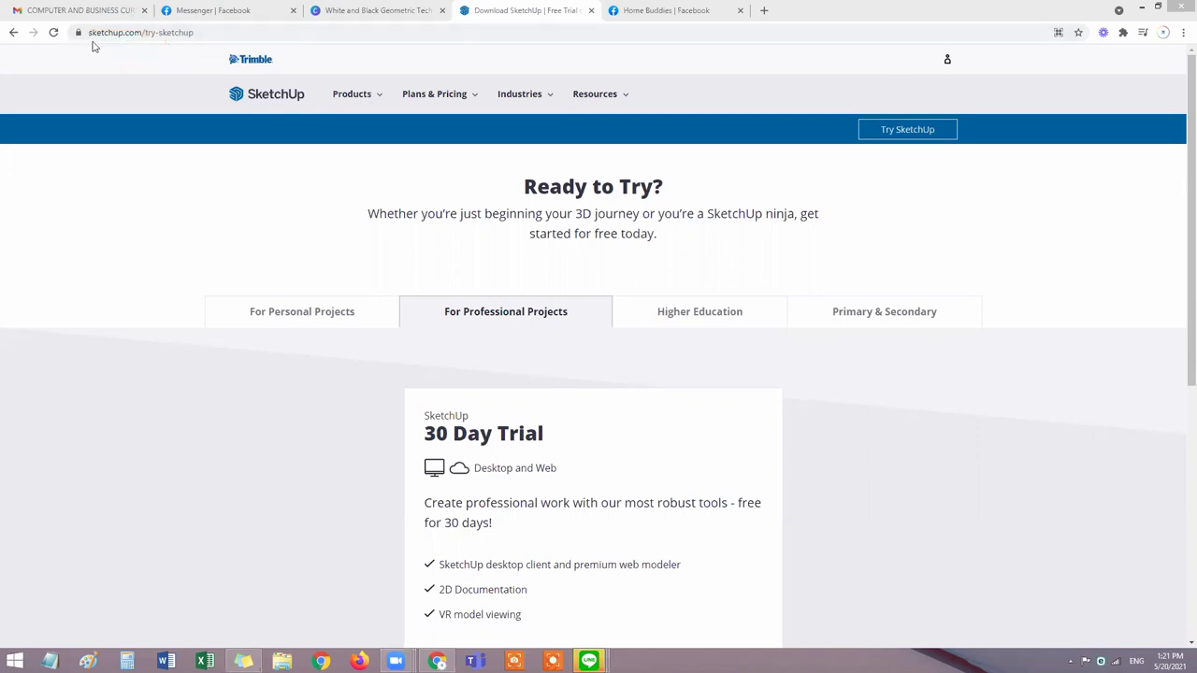
Draw a red annotation frame around the For Personal Projects option.
mouse_move(447, 94)
mouse_move(203, 274)
left_mouse_down()
mouse_move(214, 371)
mouse_move(377, 359)
mouse_move(389, 259)
mouse_move(216, 257)
mouse_move(205, 374)
left_mouse_up()
mouse_move(315, 374)
left_mouse_down()
mouse_move(396, 376)
mouse_move(398, 272)
left_mouse_up()
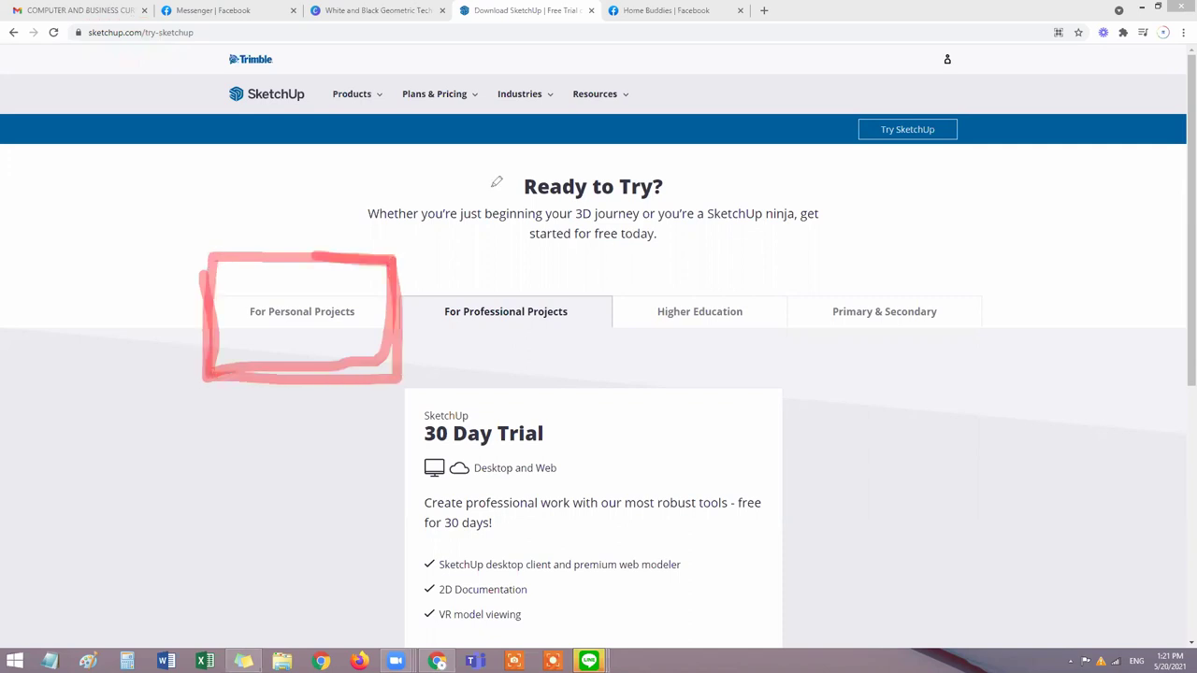
Show the plans for personal projects and clear the red annotation from the screen.
left_click(312, 320)
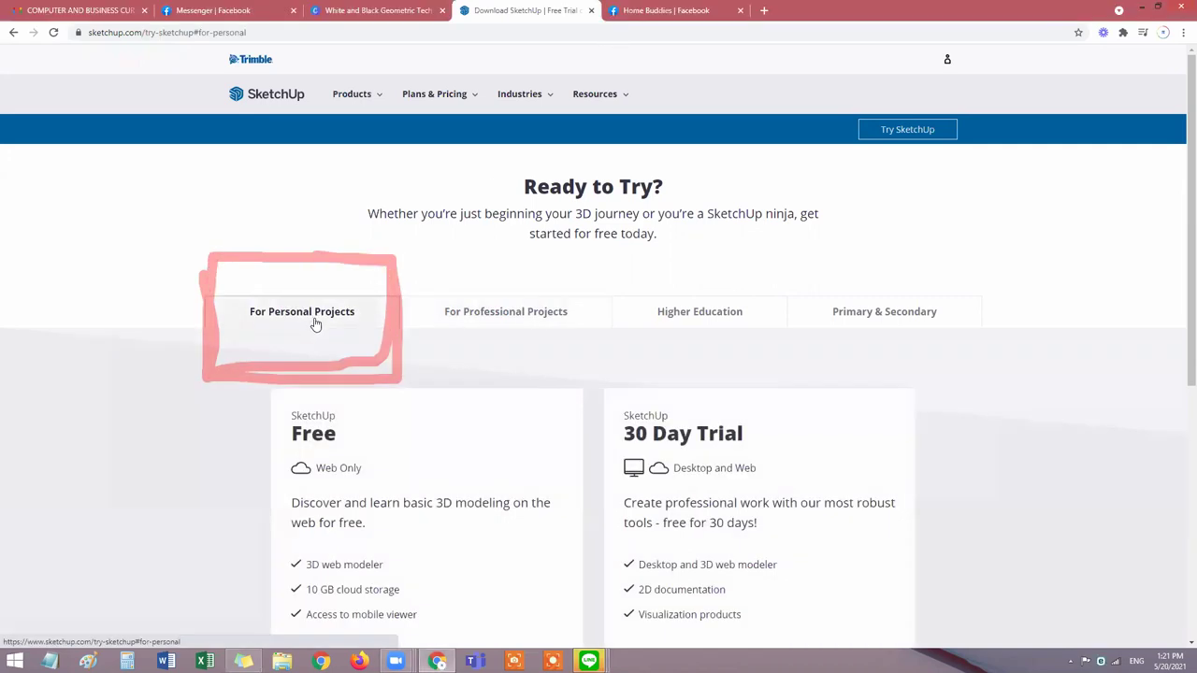
scroll(1180, 232, "up", 1)
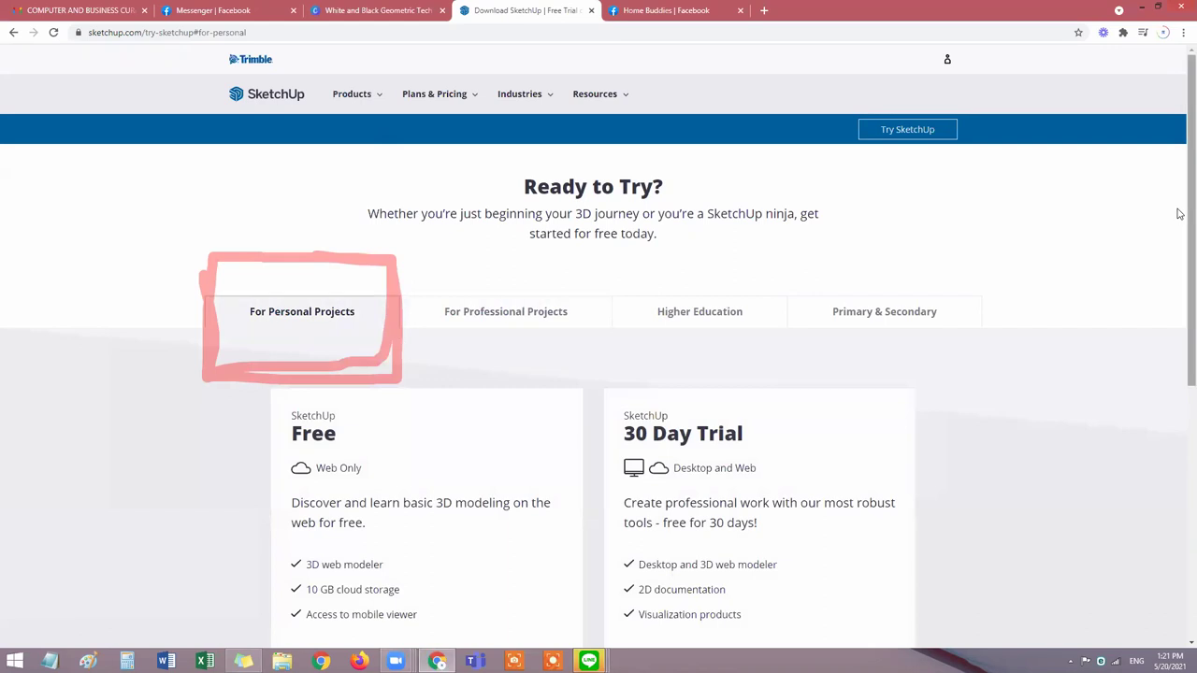
scroll(1177, 220, "down", 1)
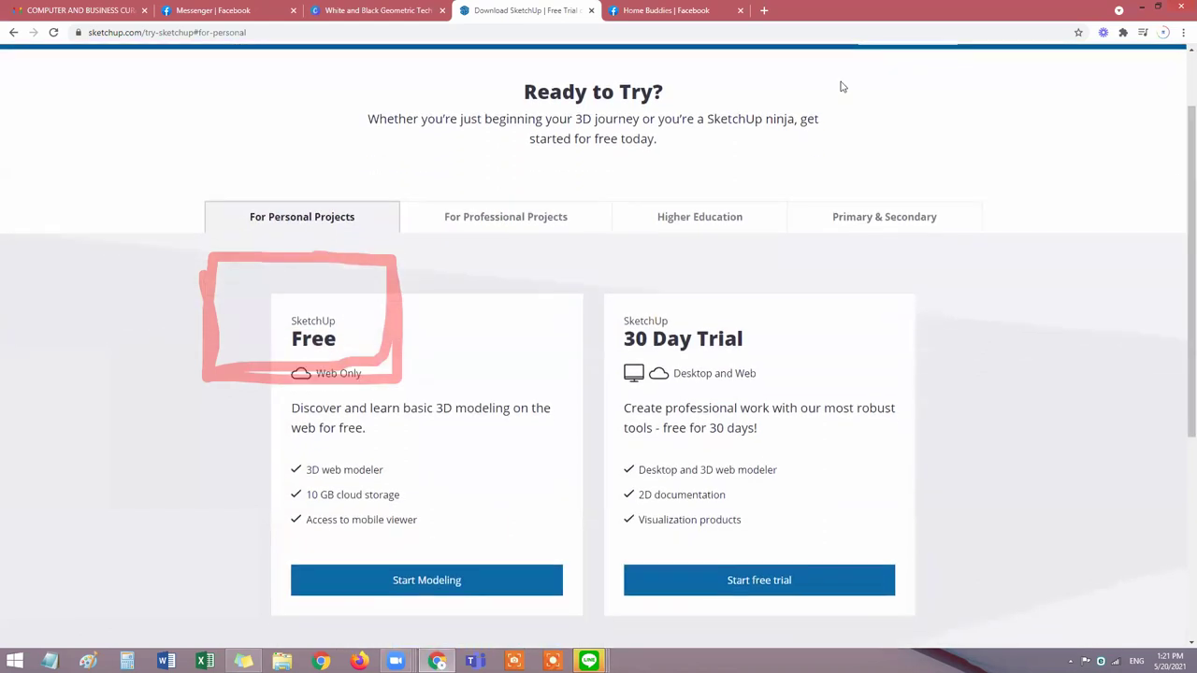
key("ctrl+z")
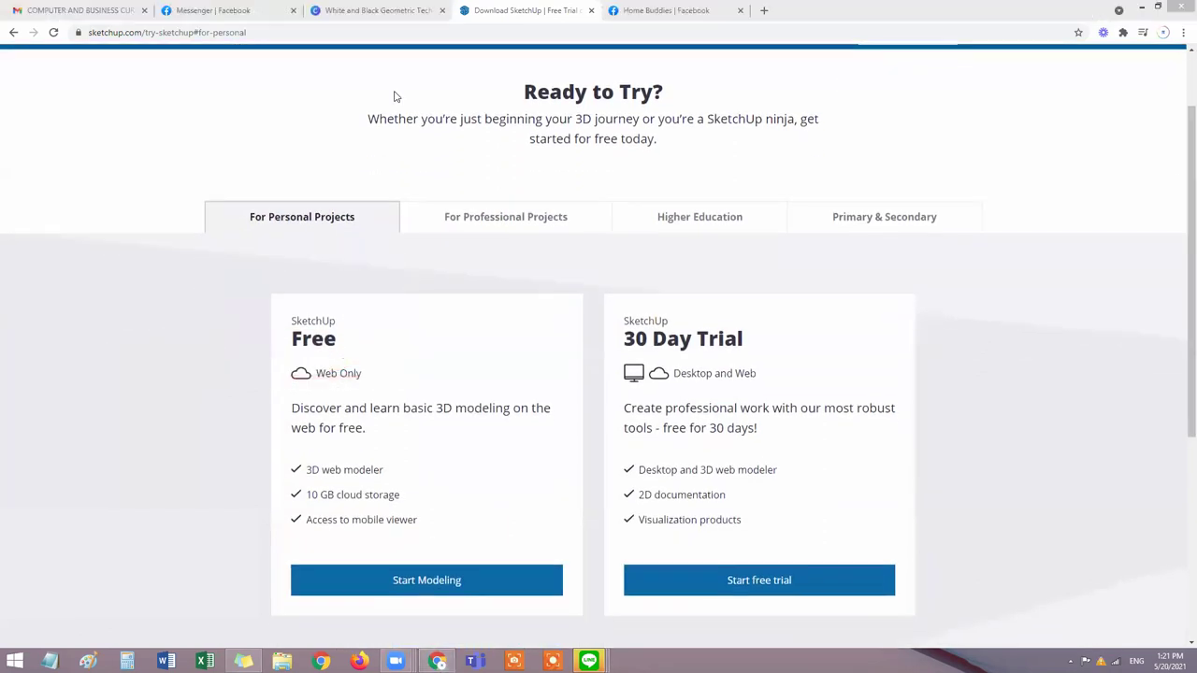
Draw red annotation frames around the For Personal Projects option and the SketchUp Free plan card.
mouse_move(196, 168)
left_mouse_down()
mouse_move(221, 234)
mouse_move(384, 234)
mouse_move(173, 157)
left_mouse_up()
mouse_move(267, 297)
left_mouse_down()
mouse_move(271, 614)
mouse_move(580, 624)
left_mouse_up()
mouse_move(586, 559)
left_mouse_down()
mouse_move(598, 270)
mouse_move(275, 272)
mouse_move(259, 350)
mouse_move(267, 472)
left_mouse_up()
mouse_move(273, 609)
left_mouse_down()
mouse_move(583, 626)
mouse_move(608, 353)
left_mouse_up()
left_click_drag(594, 257, 593, 252)
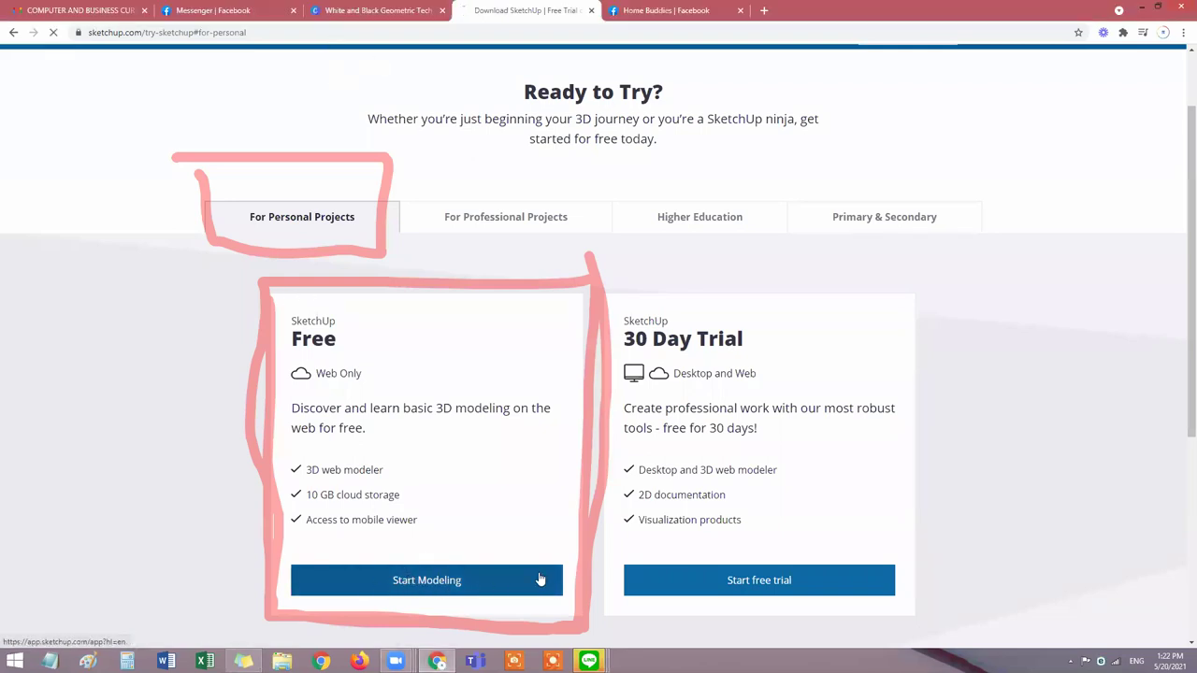
Start modeling with the SketchUp Free plan and leave the Home page for the untitled model workspace.
left_click(484, 583)
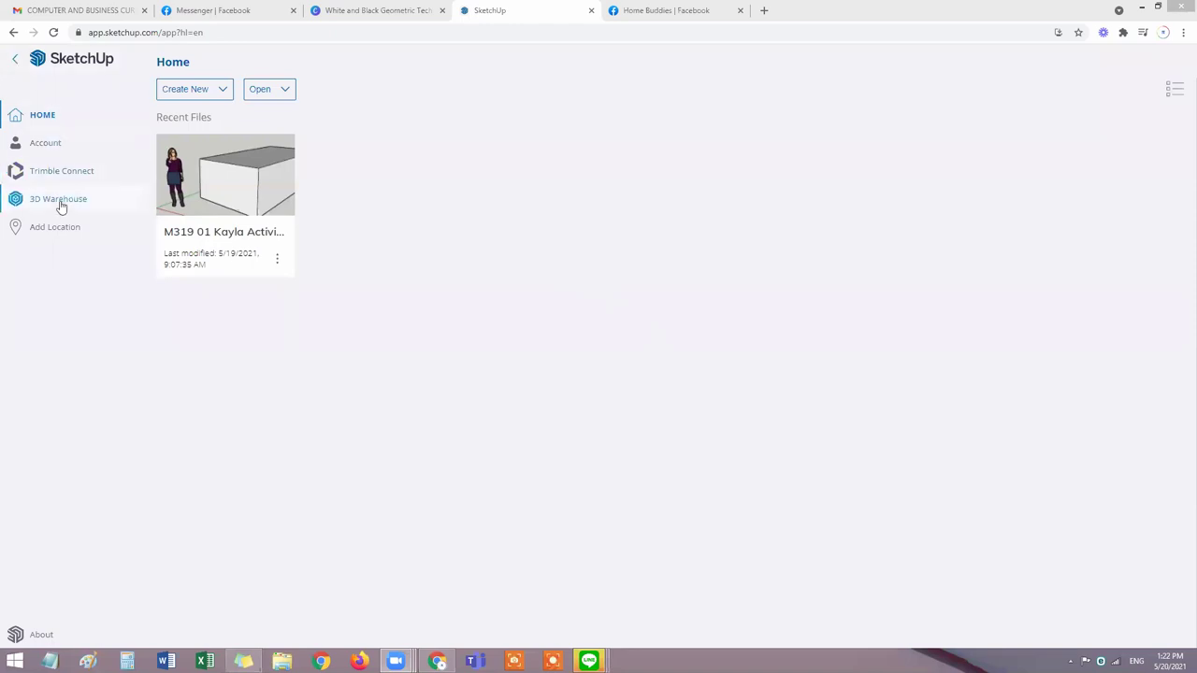
left_click(17, 63)
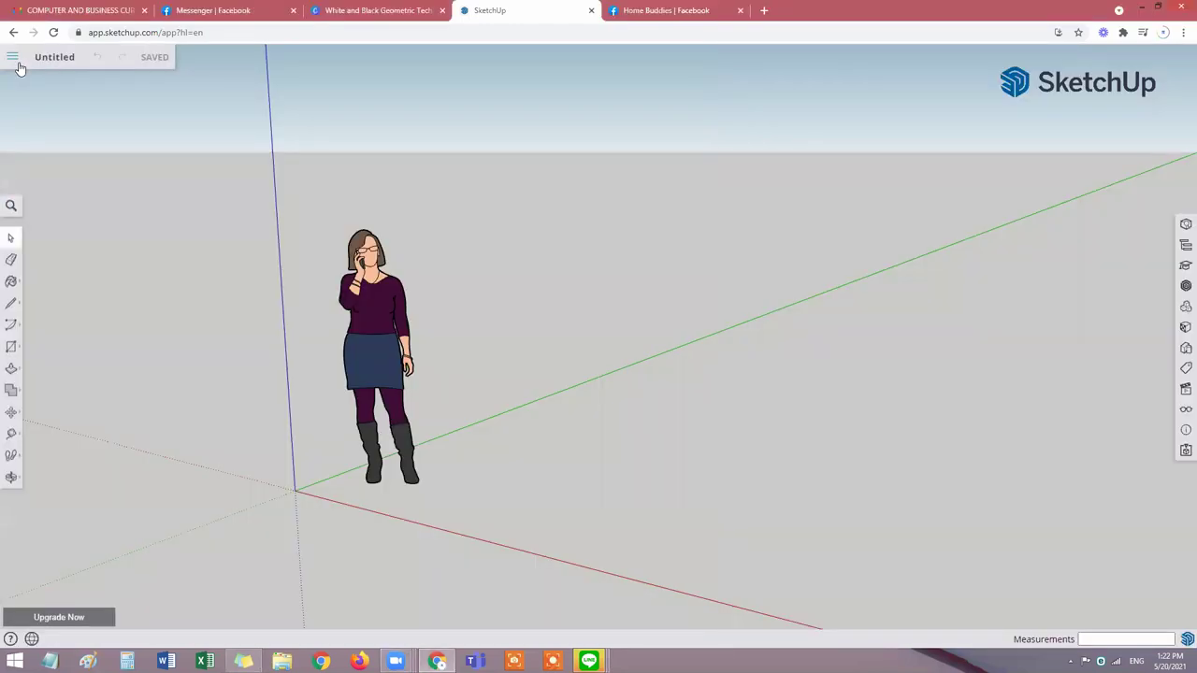
Return to the SketchUp Home page, go to the account page and sign out of the account.
left_click(15, 61)
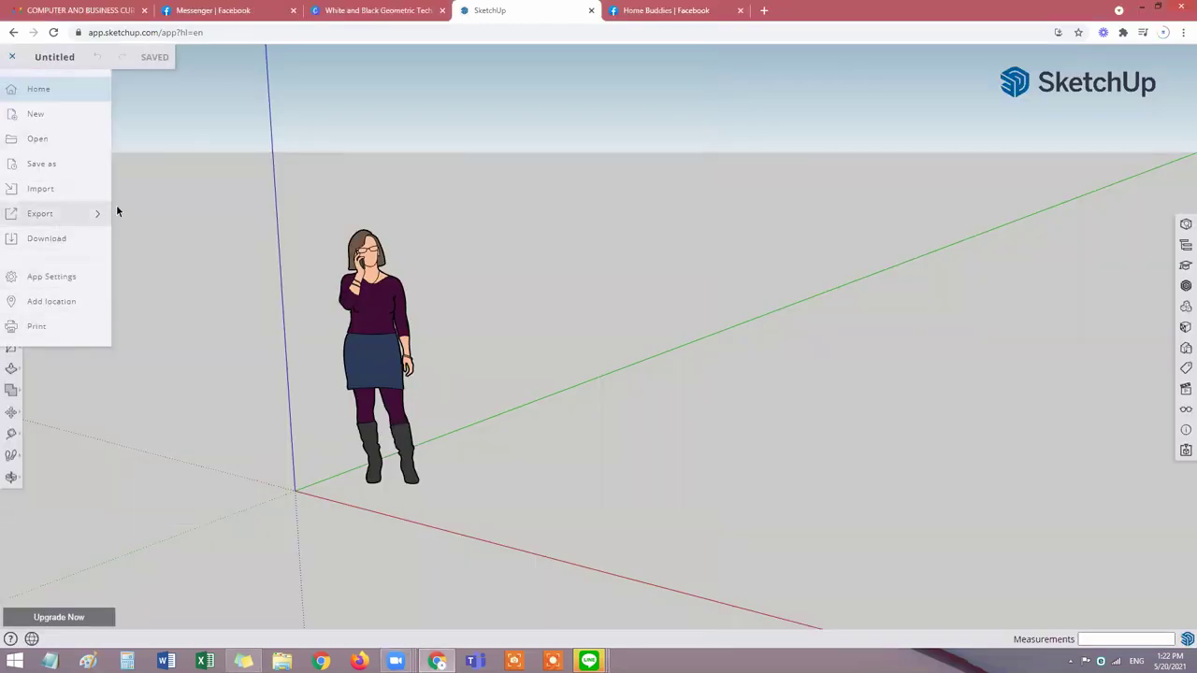
left_click(11, 59)
left_click(36, 89)
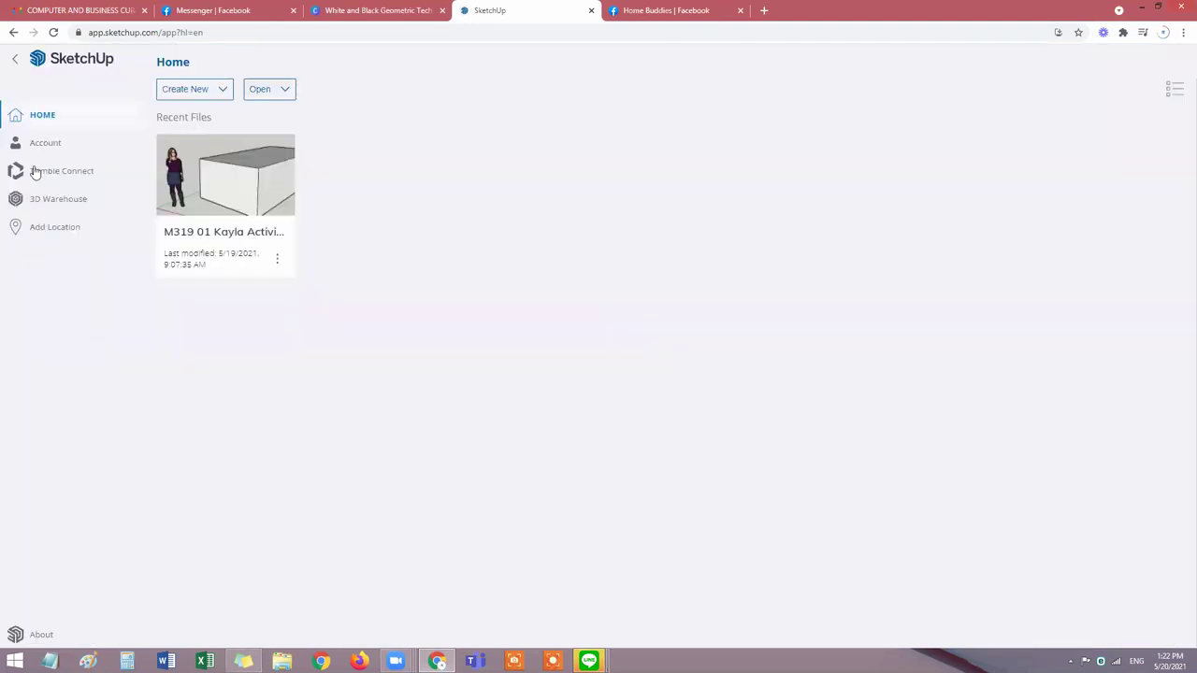
left_click(48, 142)
left_click(717, 489)
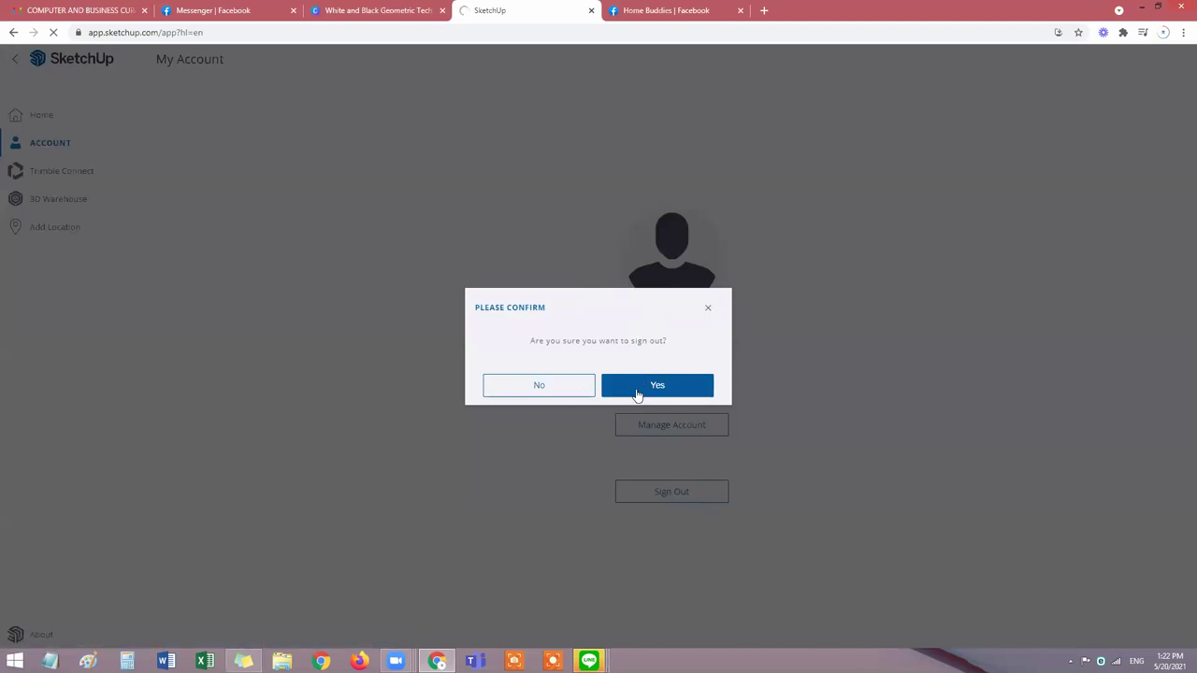
left_click(636, 395)
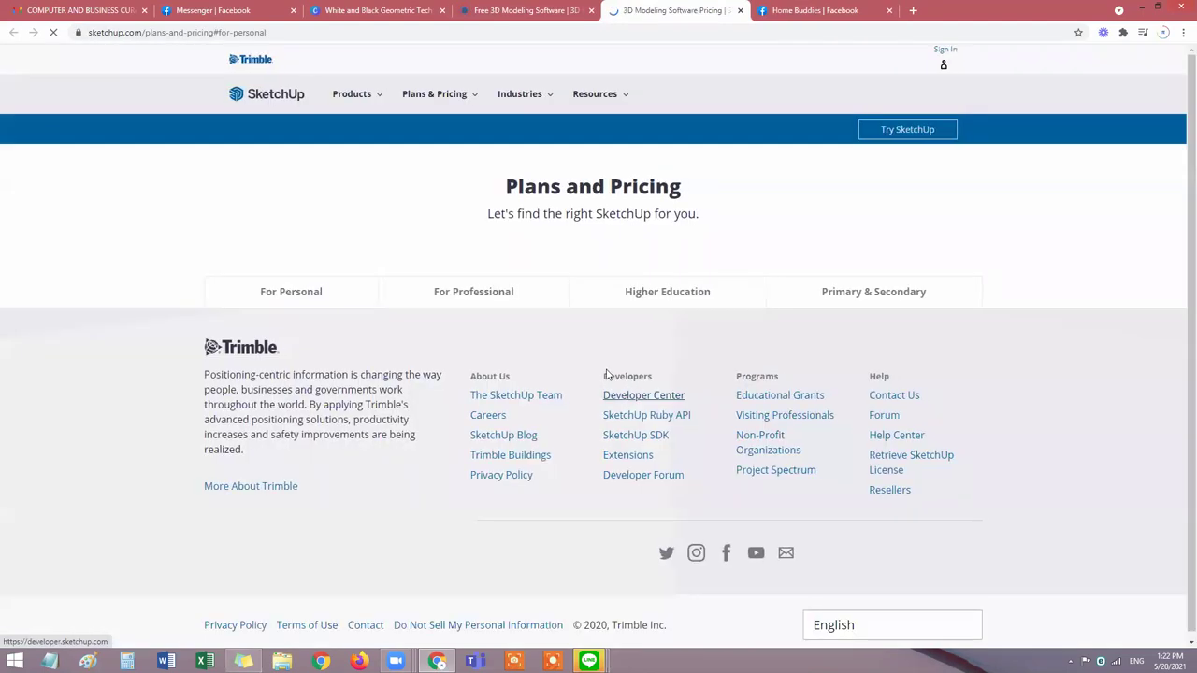
Start signing up for the SketchUp FREE personal plan from the Plans and Pricing page.
scroll(302, 278, "down", 1)
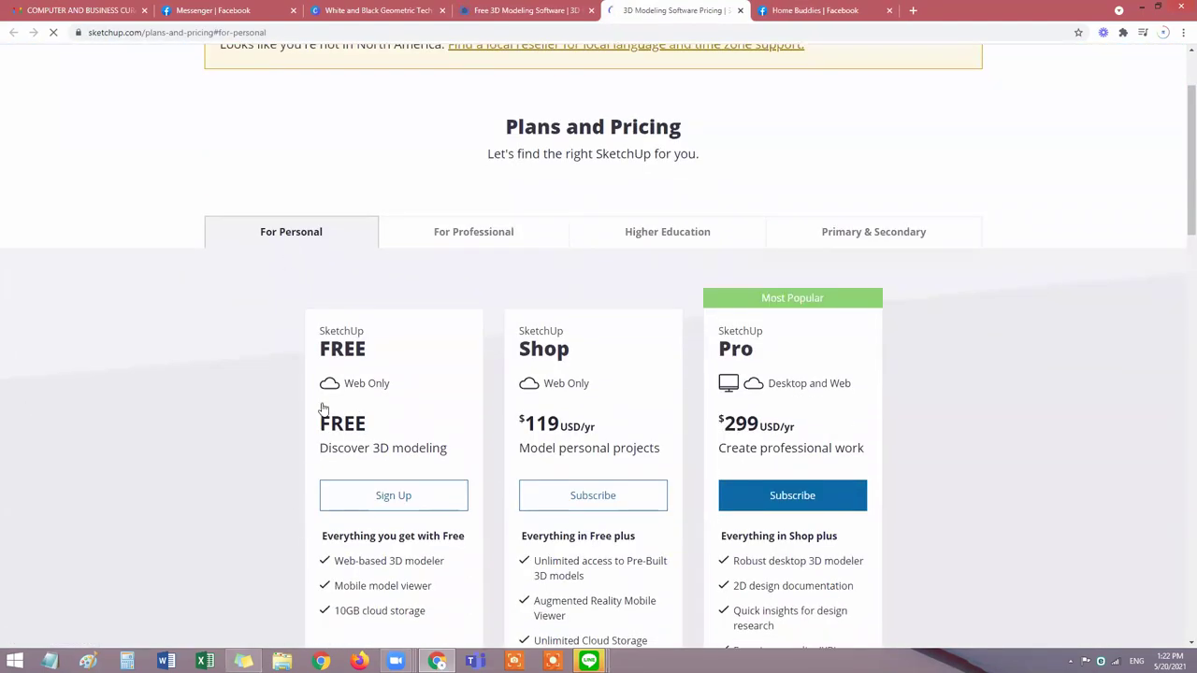
scroll(375, 482, "down", 1)
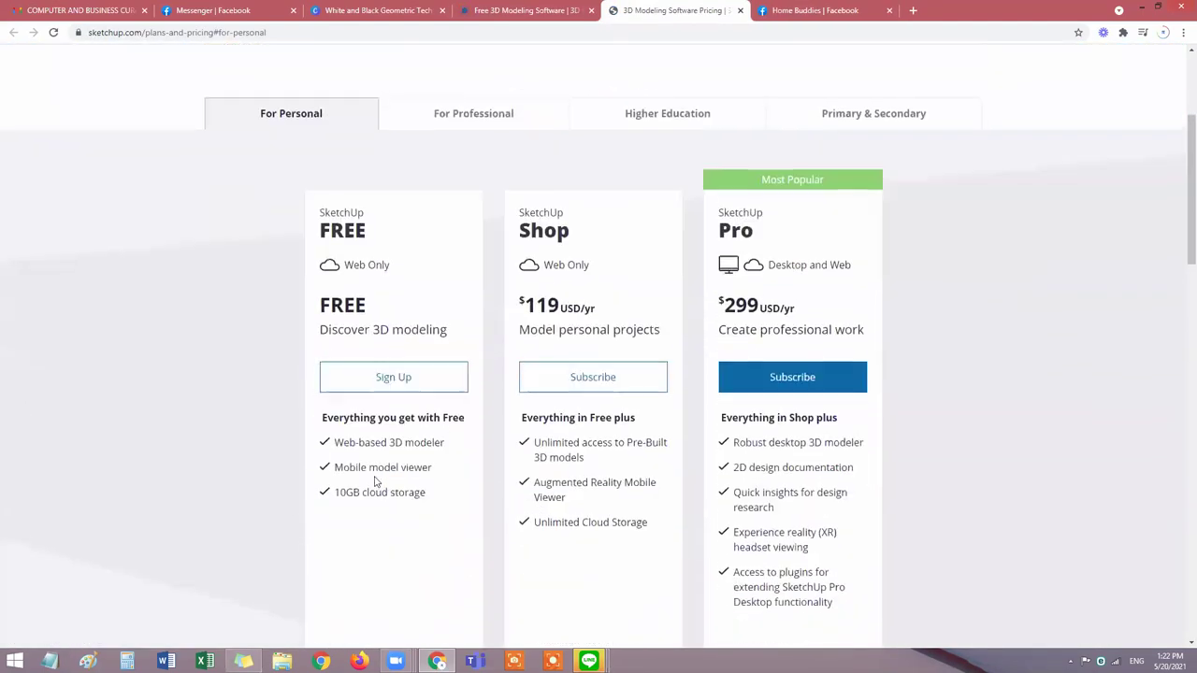
left_click(386, 374)
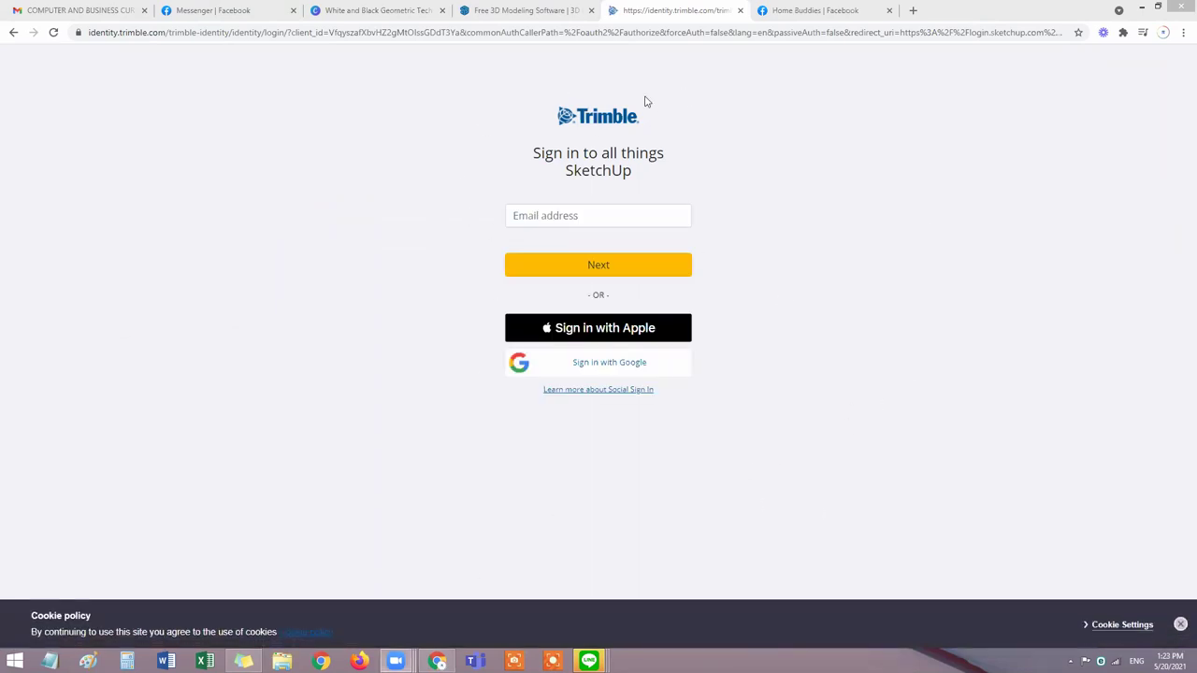
Draw a red annotation frame around the e-mail, Apple and Google sign-in options.
mouse_move(461, 161)
left_mouse_down()
mouse_move(473, 417)
mouse_move(721, 406)
mouse_move(684, 160)
left_mouse_up()
left_click_drag(410, 144, 692, 159)
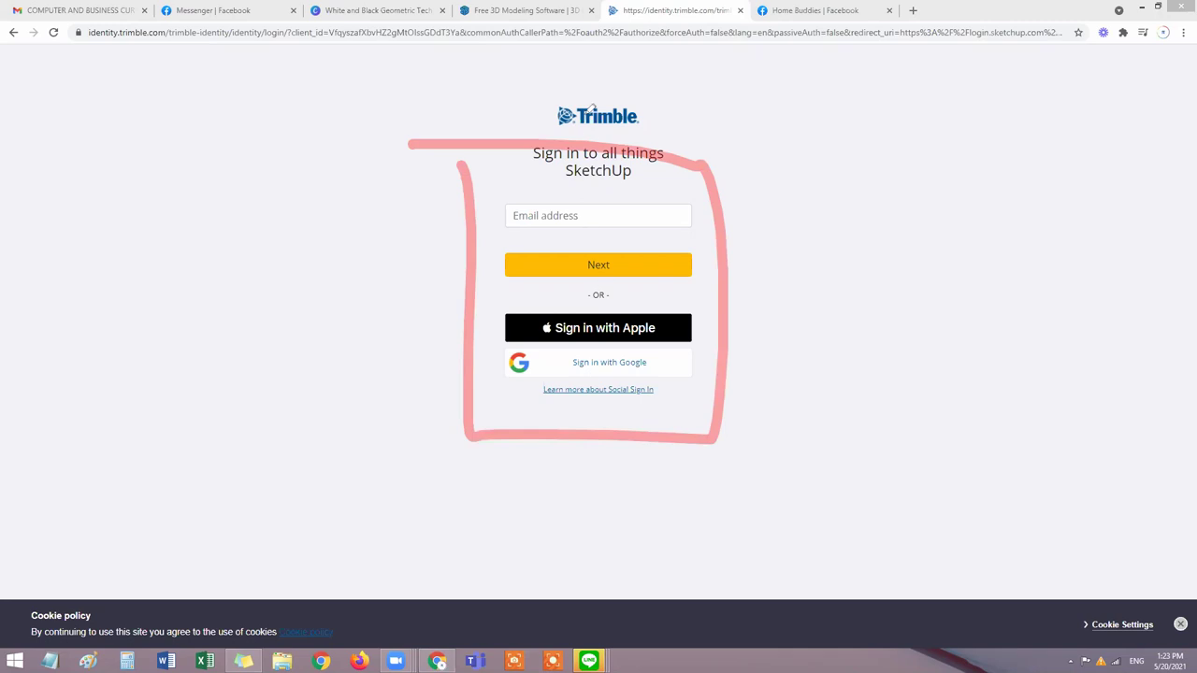
Sign in to SketchUp through Google with the teacher's school account.
left_click(608, 368)
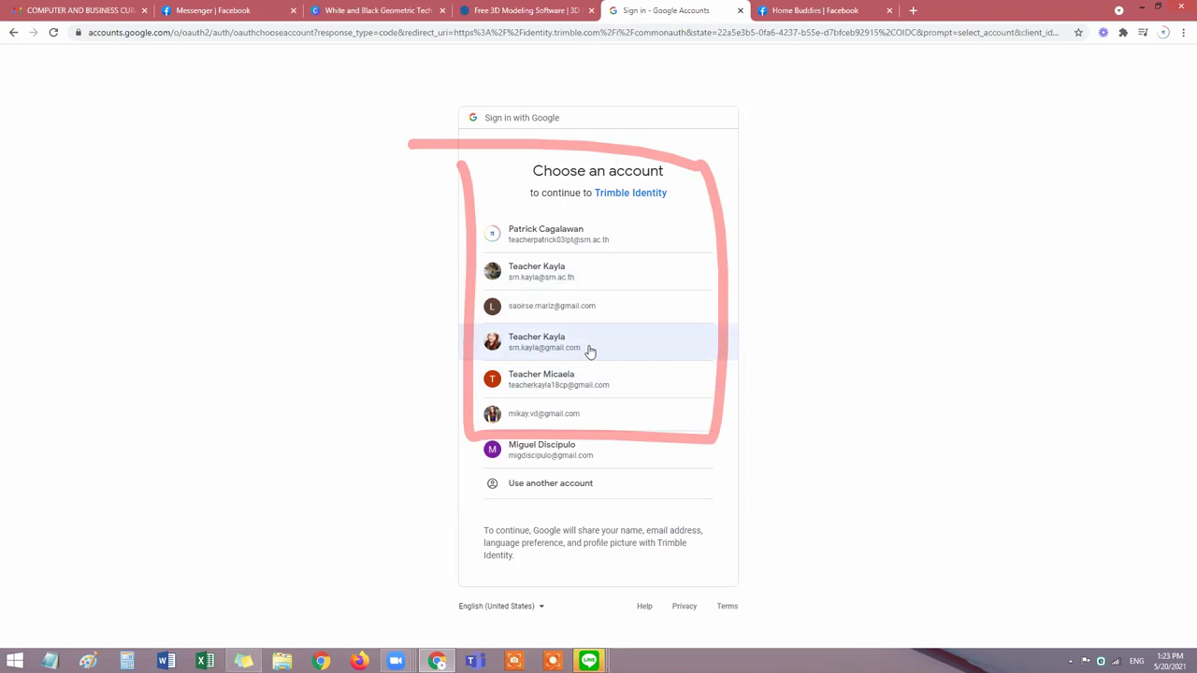
left_click(598, 285)
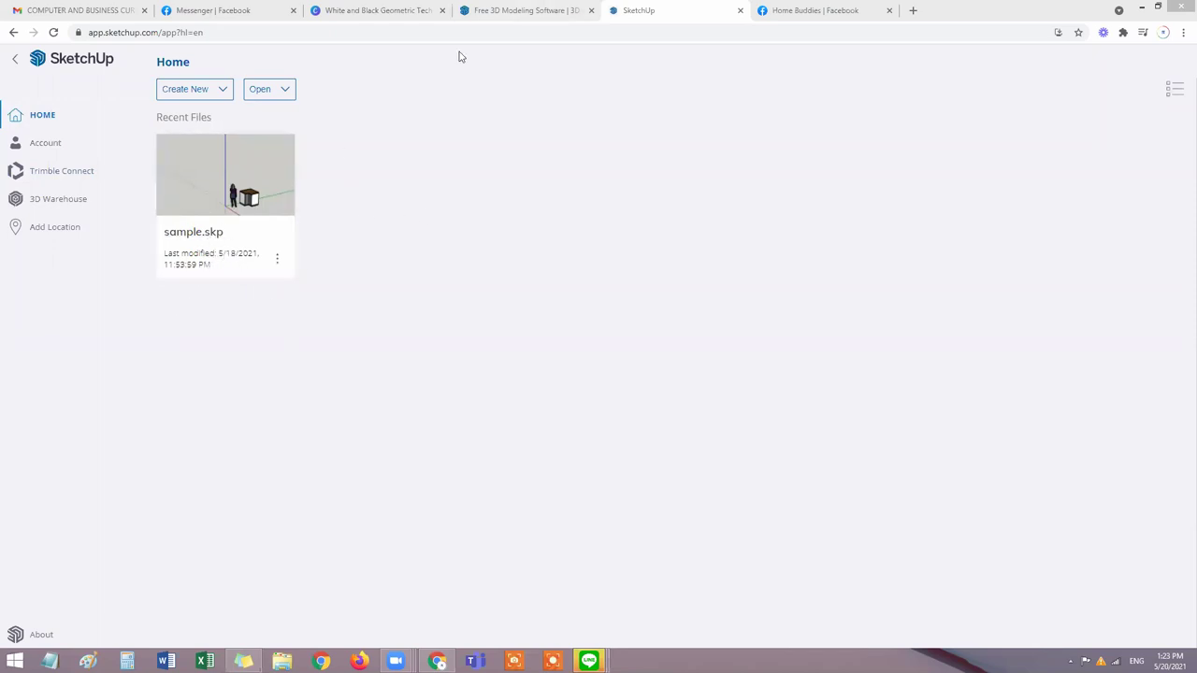
Frame the recent sample.skp file in red annotation ink, clear it, and frame the Home page's navigation and file area.
mouse_move(142, 124)
left_mouse_down()
mouse_move(136, 237)
mouse_move(175, 312)
mouse_move(297, 312)
mouse_move(325, 270)
mouse_move(335, 152)
mouse_move(331, 113)
mouse_move(151, 118)
mouse_move(141, 243)
mouse_move(151, 334)
left_mouse_up()
mouse_move(281, 318)
left_mouse_down()
mouse_move(375, 316)
mouse_move(365, 141)
left_mouse_up()
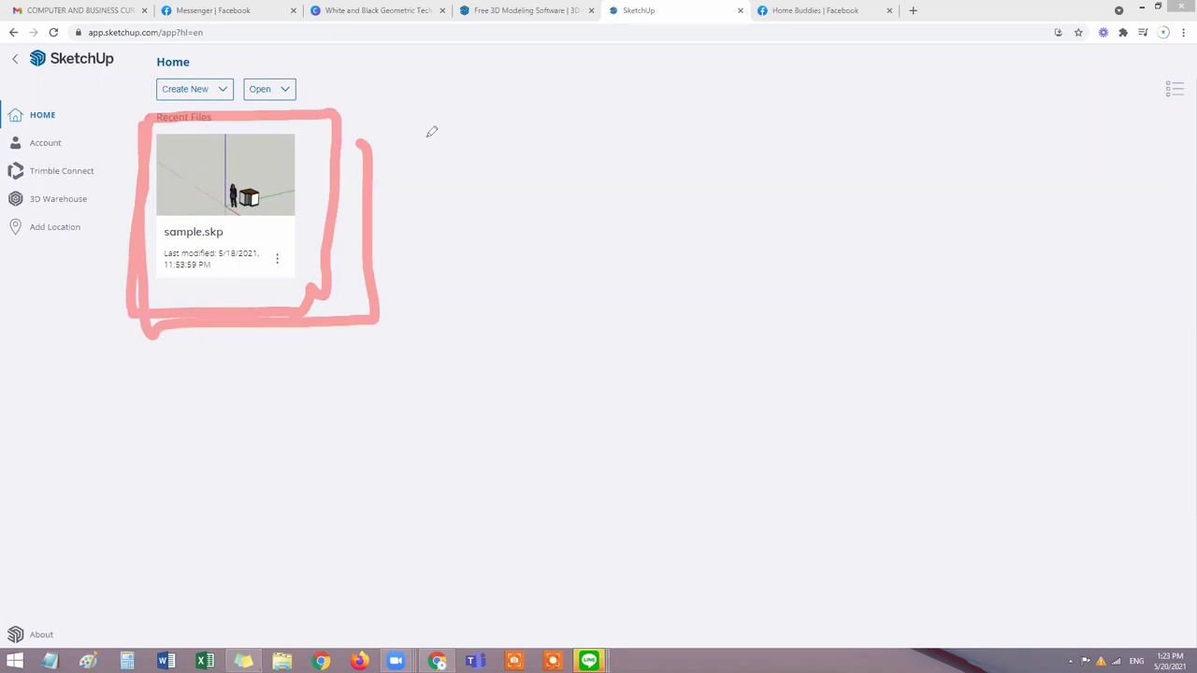
key("e")
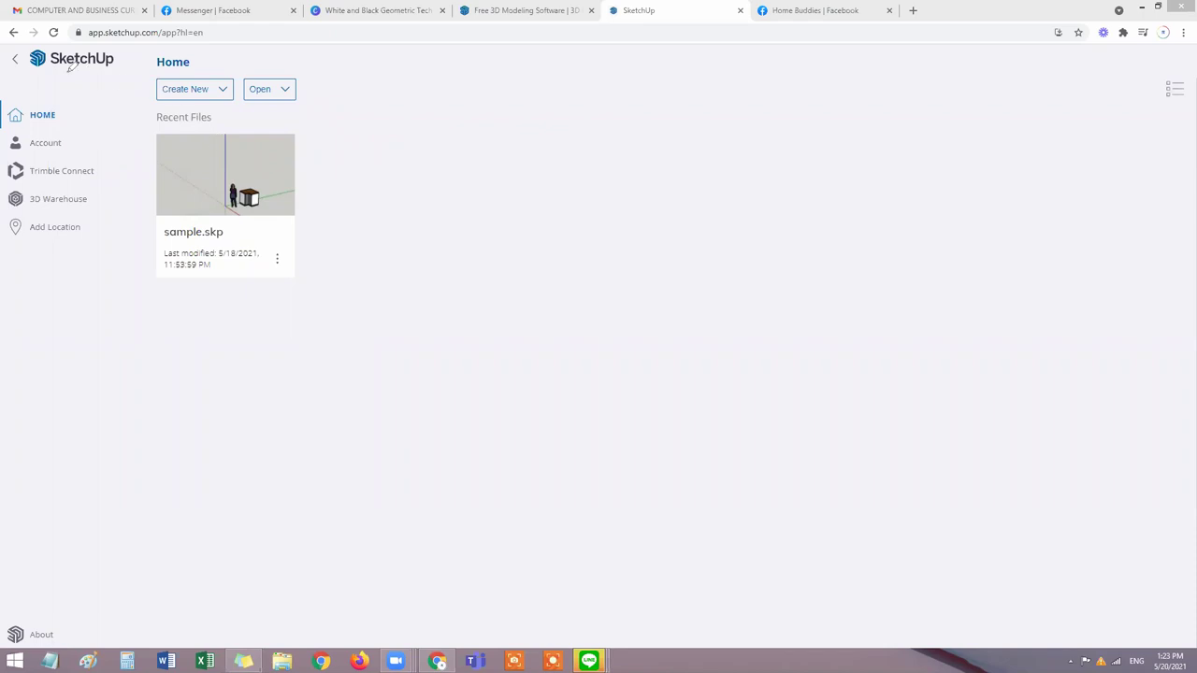
left_click_drag(14, 48, 6, 288)
mouse_move(86, 297)
left_mouse_down()
mouse_move(338, 224)
mouse_move(251, 30)
mouse_move(14, 38)
left_mouse_up()
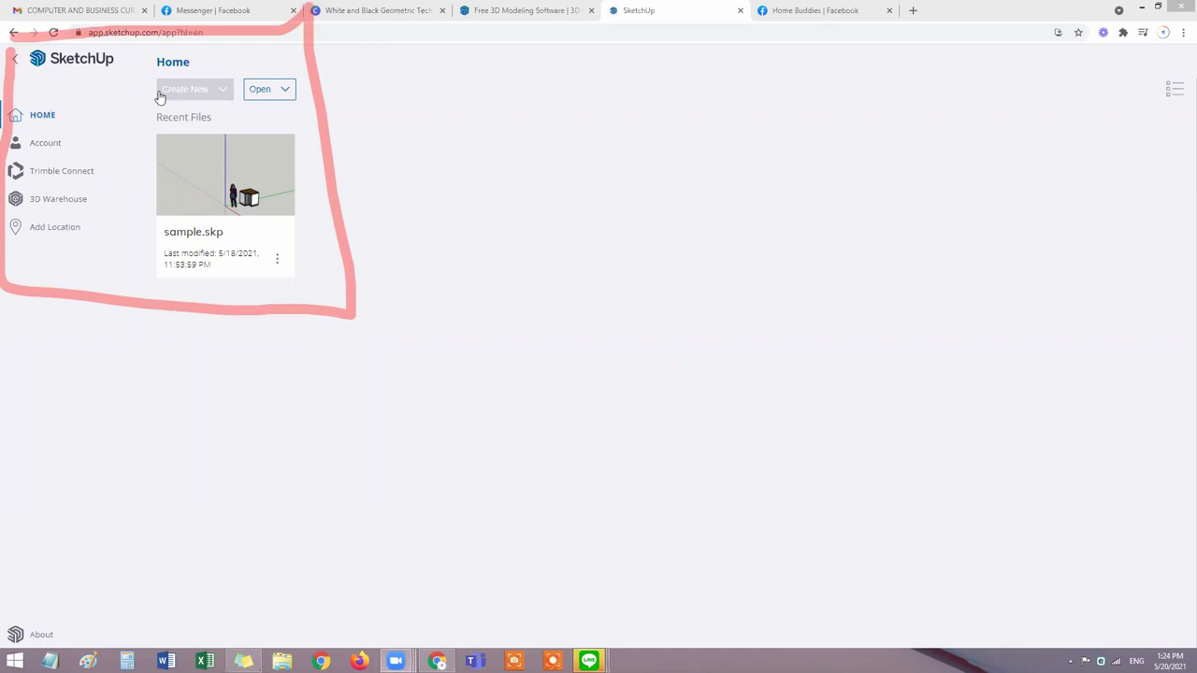
Look through the Account, Trimble Connect, 3D Warehouse and Add Location pages and return to Home.
left_click(49, 120)
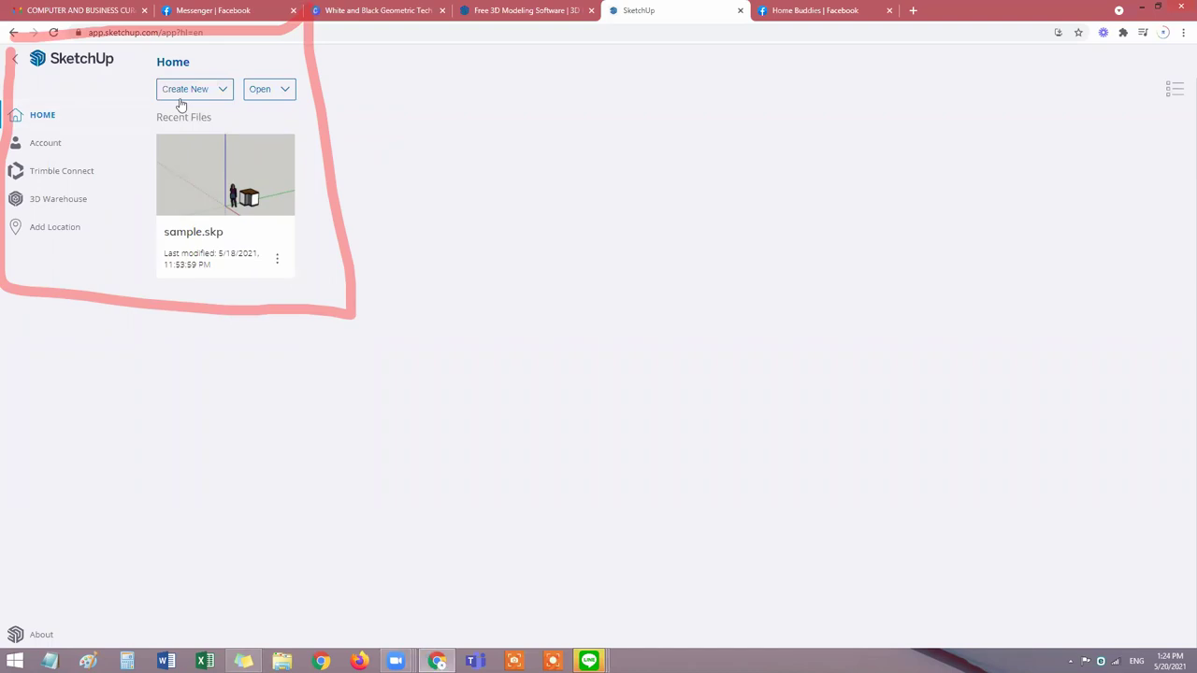
left_click(37, 144)
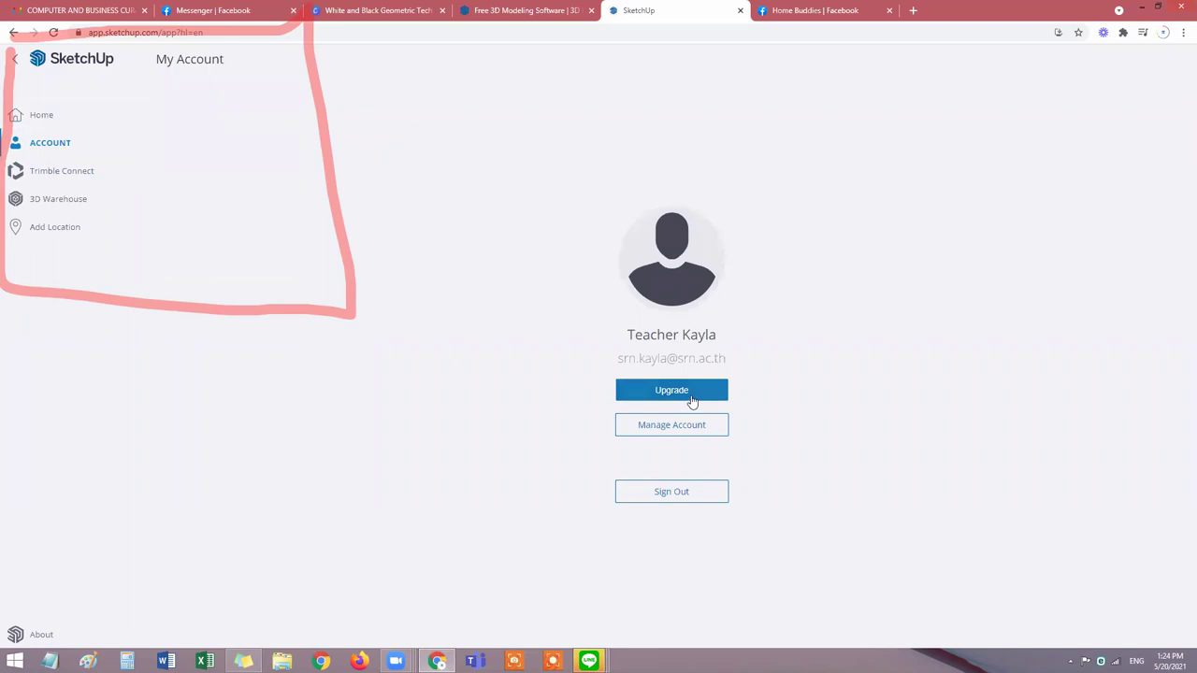
left_click(71, 173)
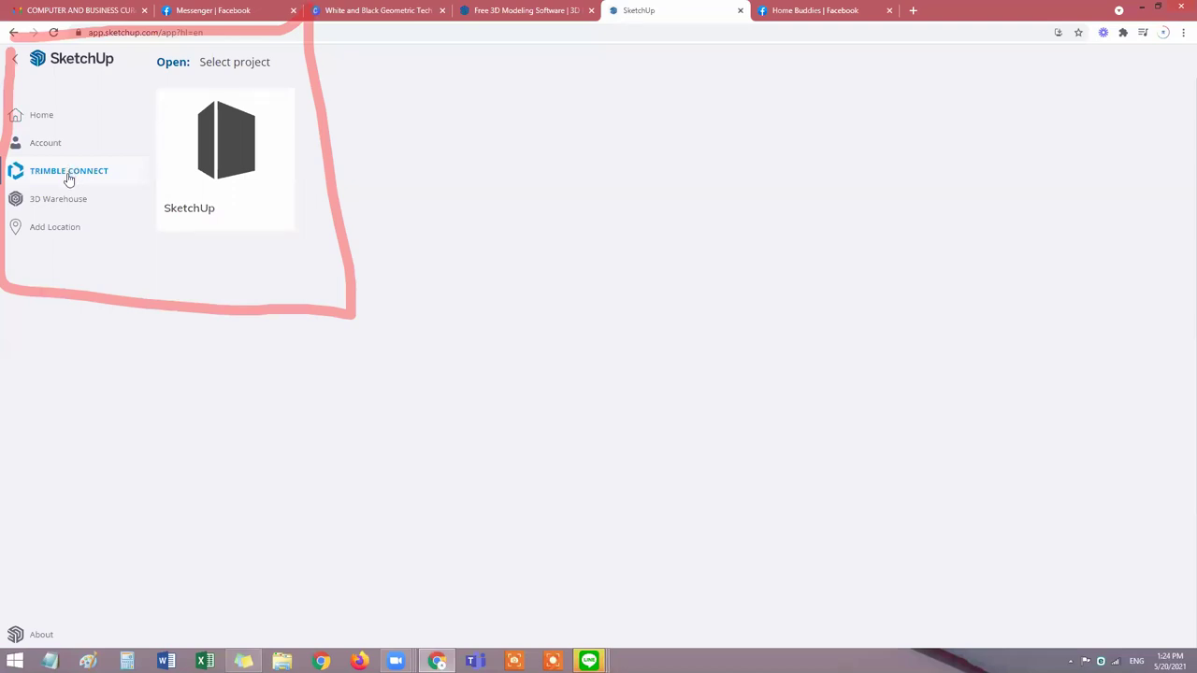
left_click(59, 199)
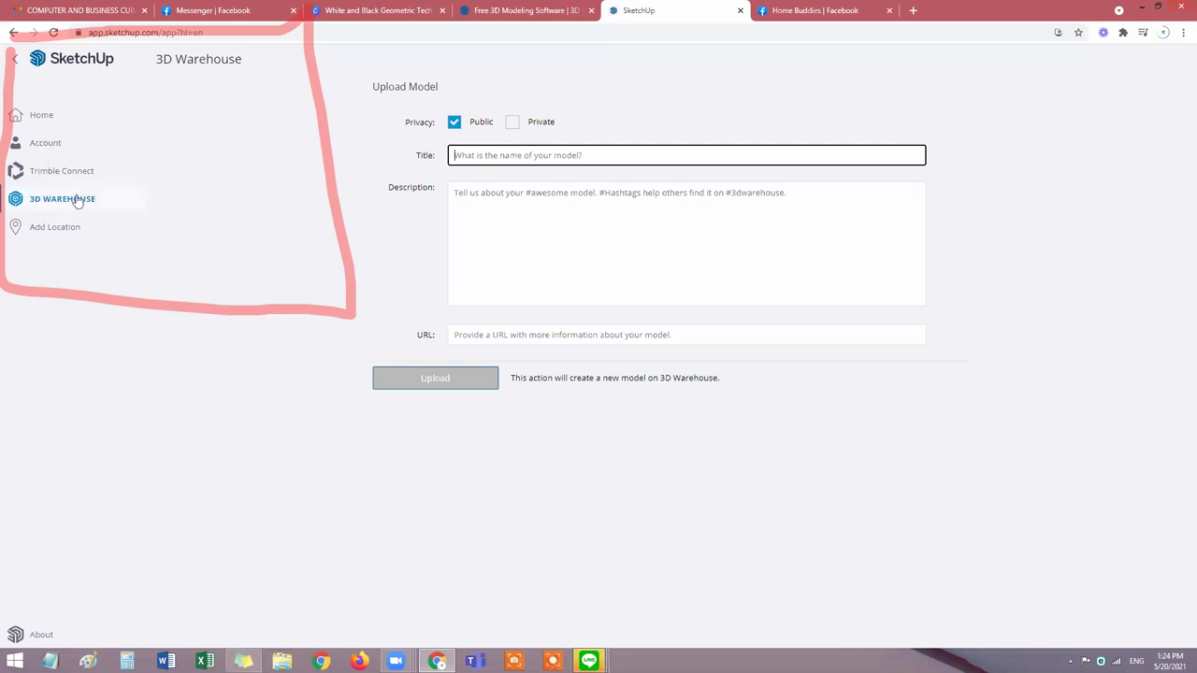
left_click(41, 241)
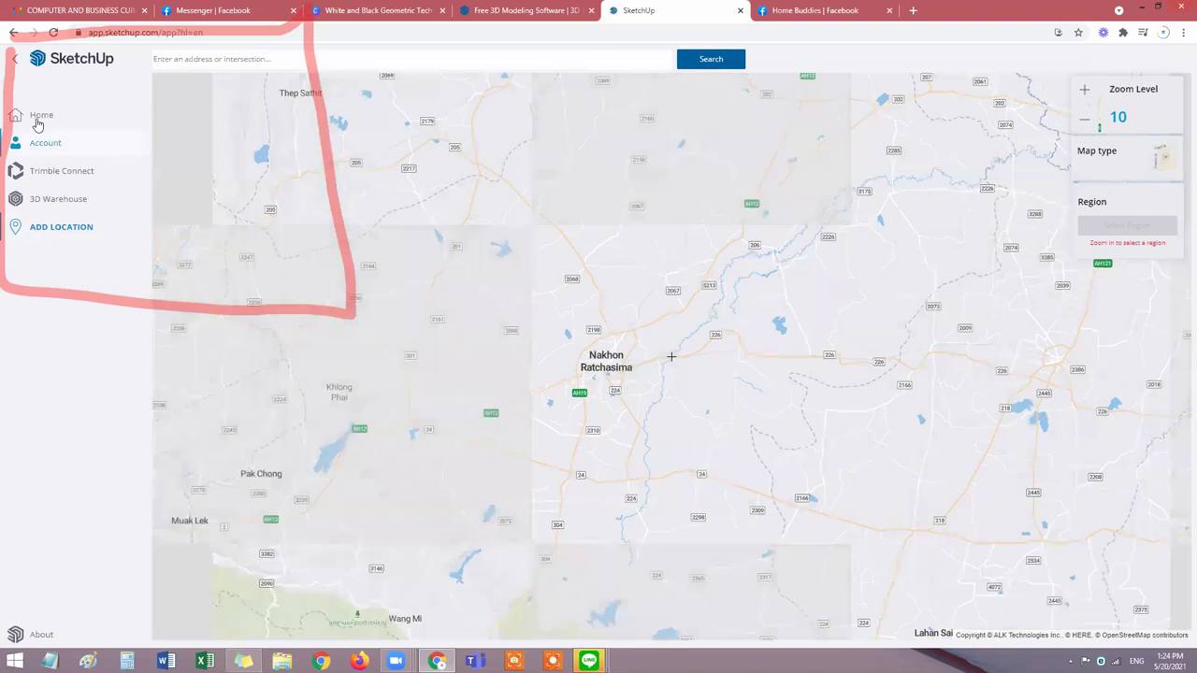
left_click(50, 125)
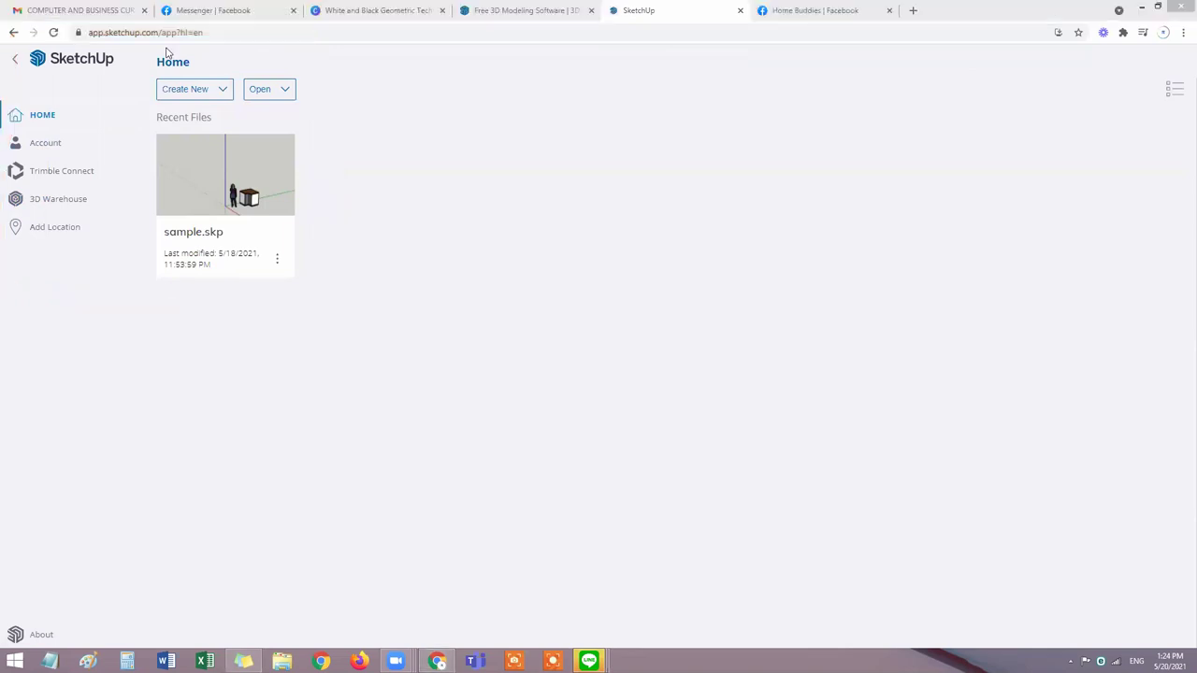
Create a new model from the Simple Template - Meters.
left_click(216, 96)
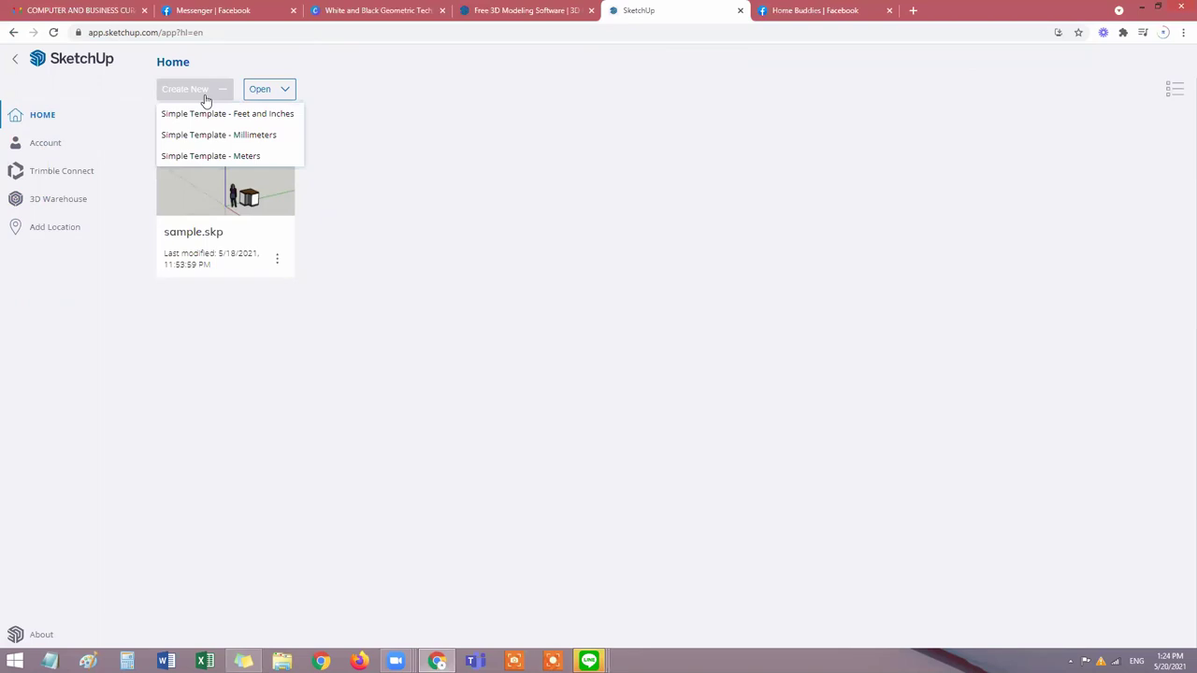
left_click(226, 156)
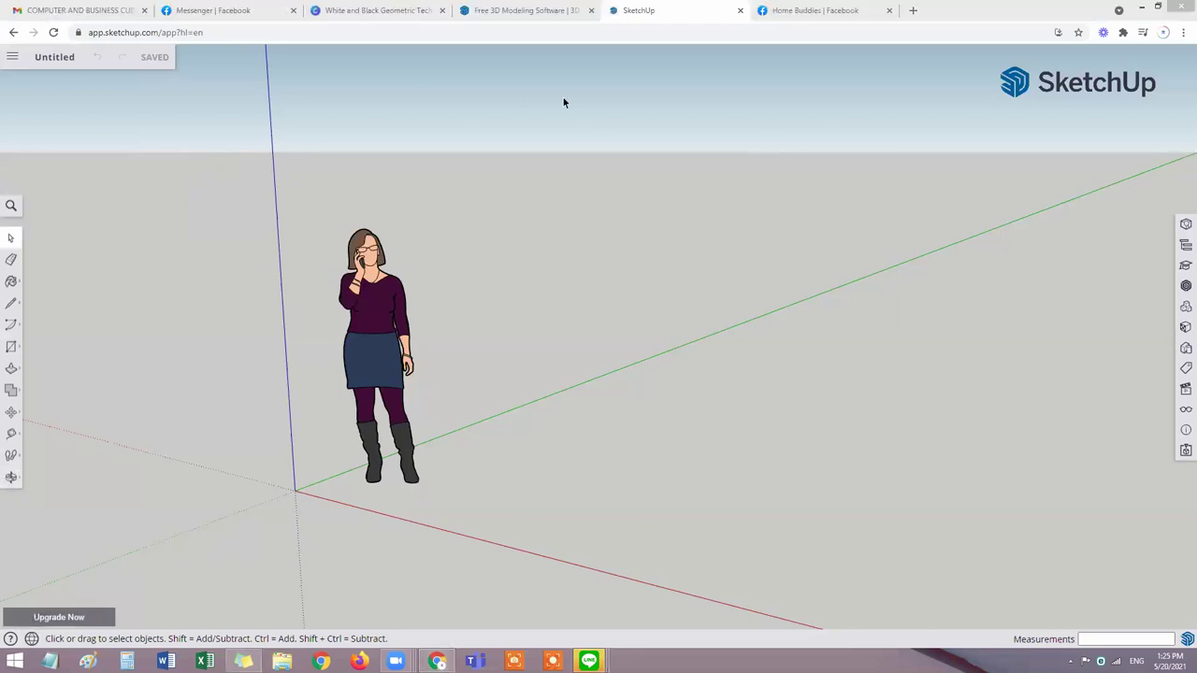
Select and deselect the scale figure, and orbit the view around the model axes.
left_click(367, 346)
left_click(546, 357)
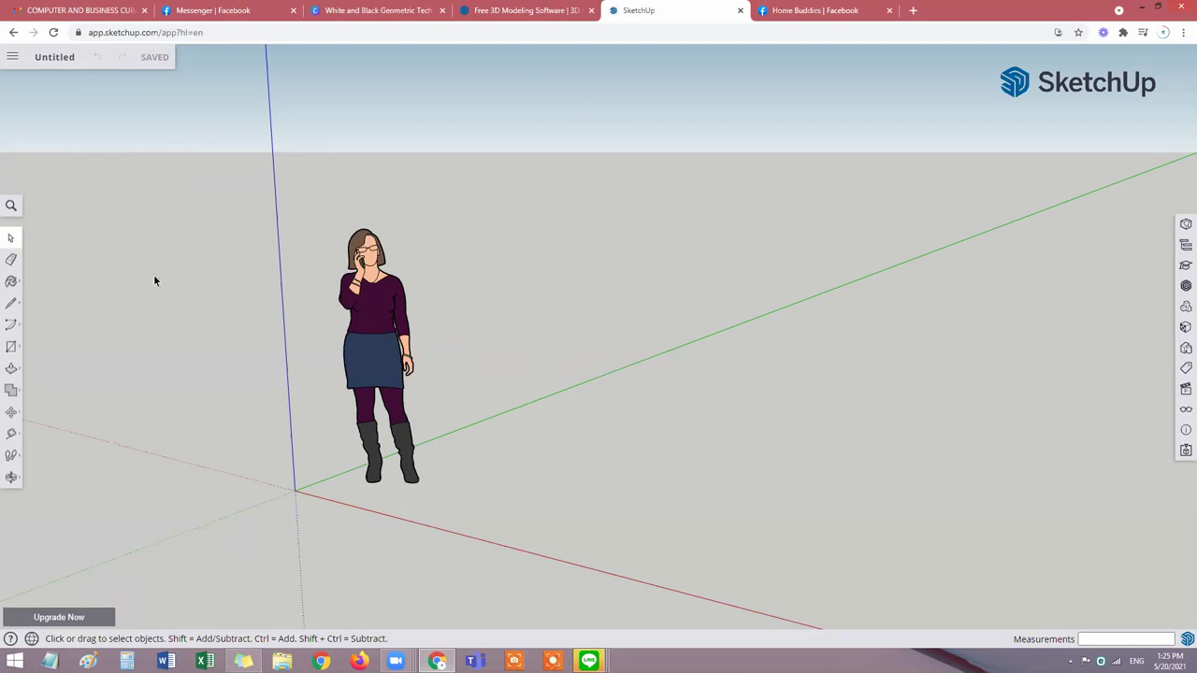
left_click(11, 477)
left_click_drag(355, 412, 630, 83)
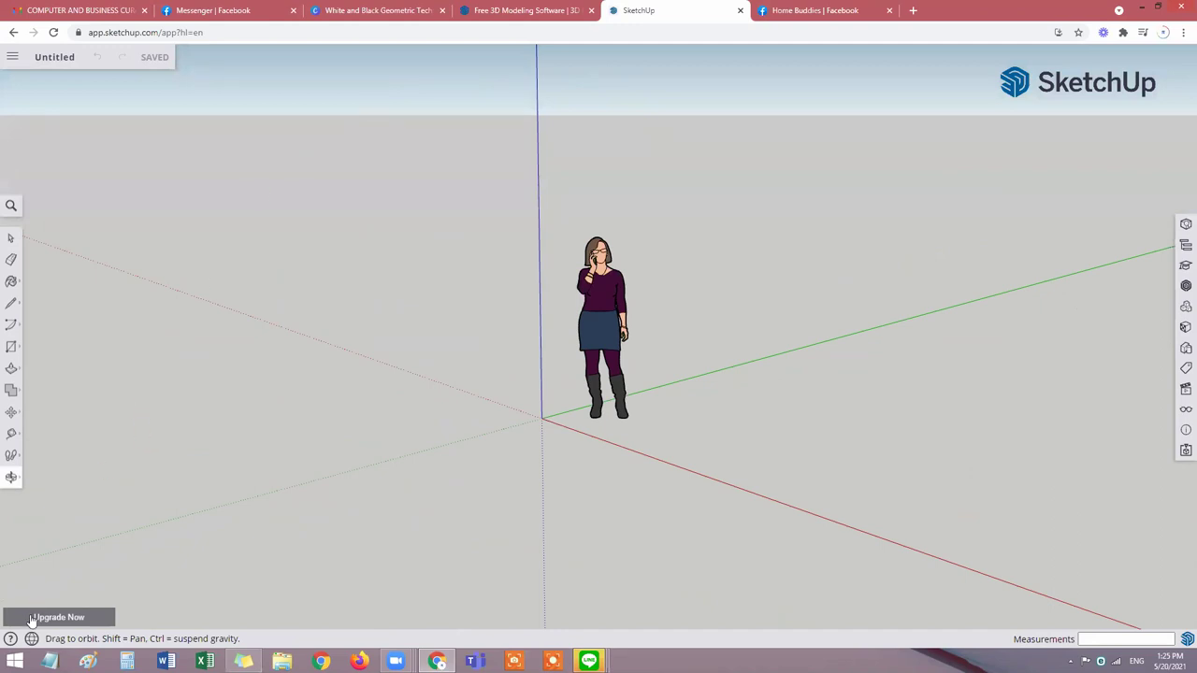
Start the welcome tour from the help options and frame its Home controls in red annotation ink.
left_click(19, 637)
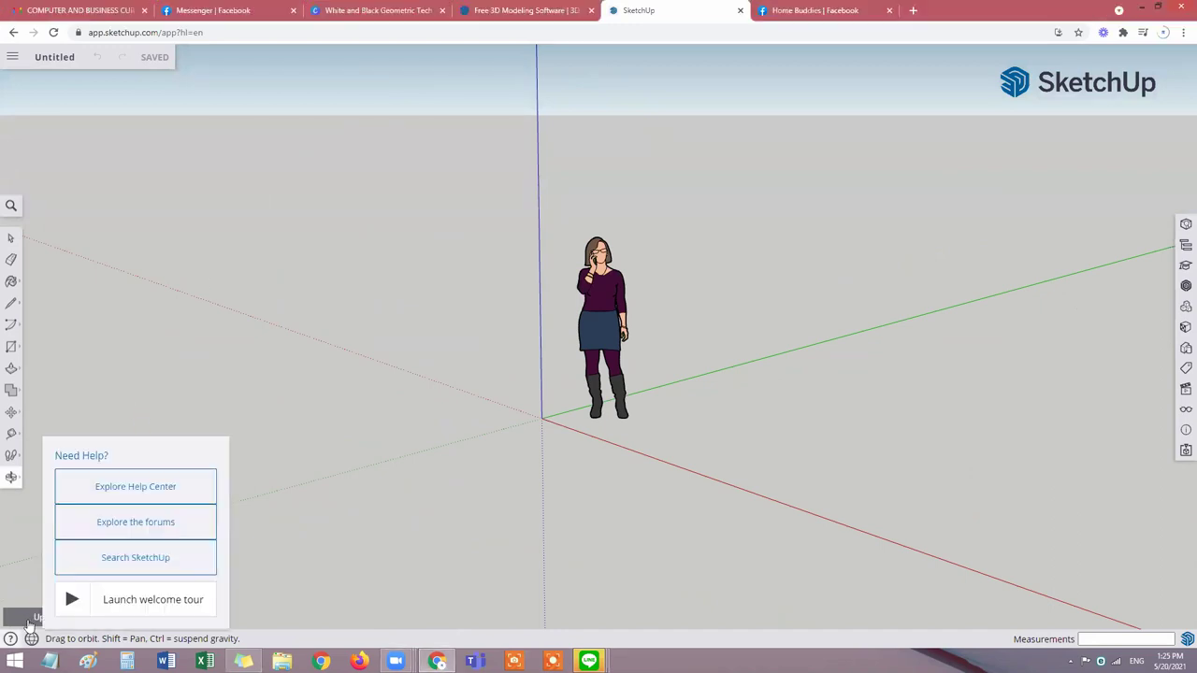
left_click(129, 598)
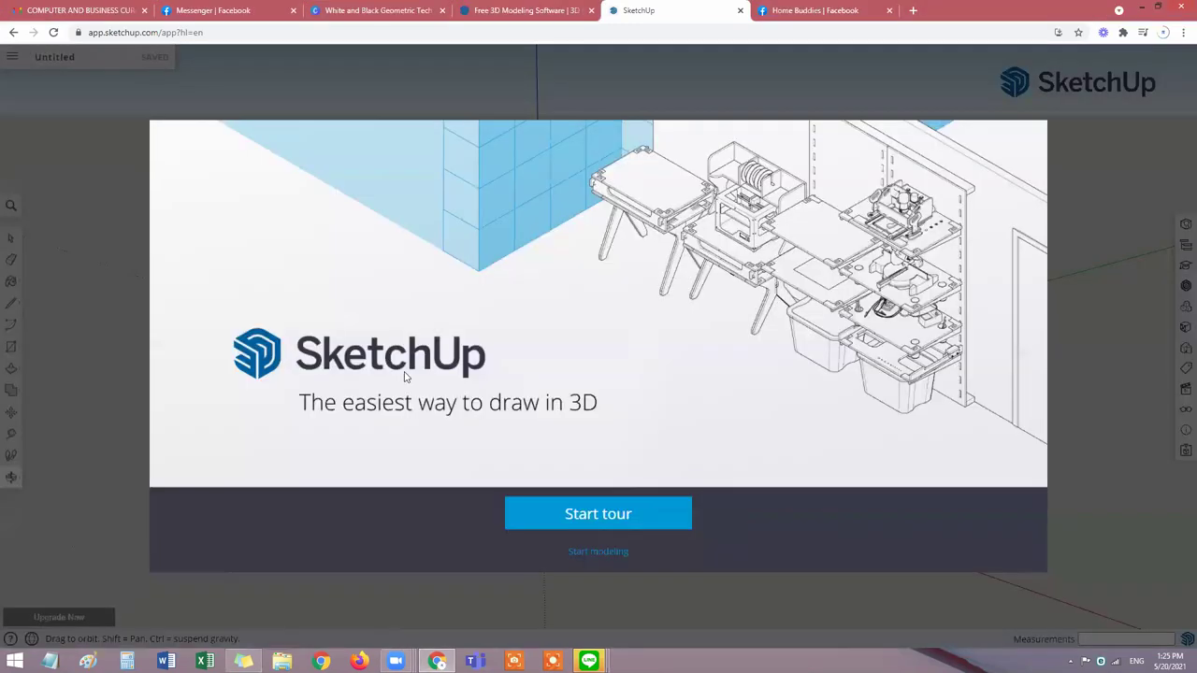
left_click(608, 519)
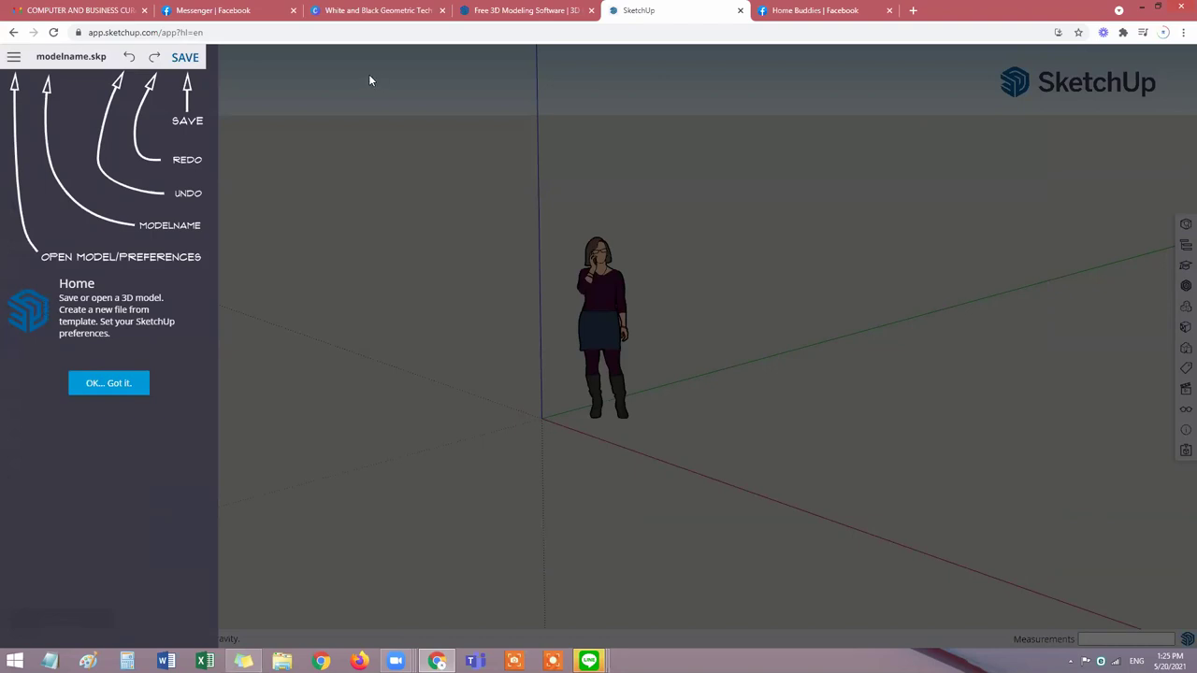
mouse_move(2, 54)
left_mouse_down()
mouse_move(7, 271)
mouse_move(147, 413)
mouse_move(192, 418)
mouse_move(240, 32)
mouse_move(8, 39)
left_mouse_up()
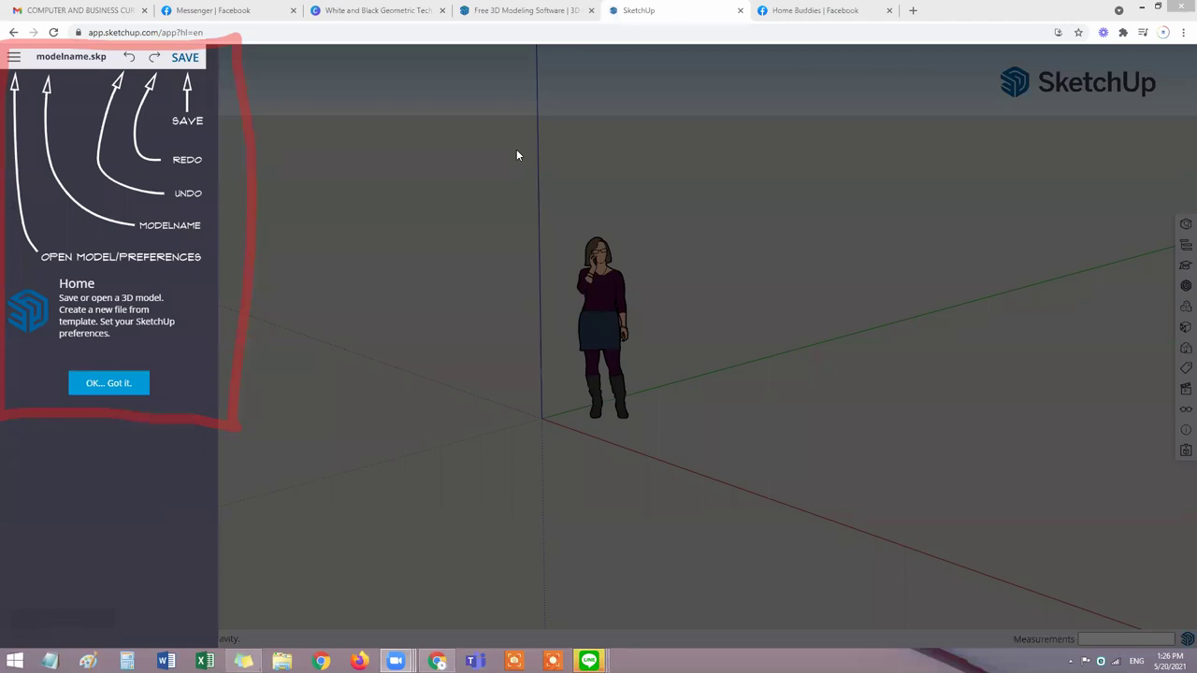
mouse_move(26, 65)
left_mouse_down()
mouse_move(118, 61)
mouse_move(120, 48)
mouse_move(30, 37)
mouse_move(26, 64)
left_mouse_up()
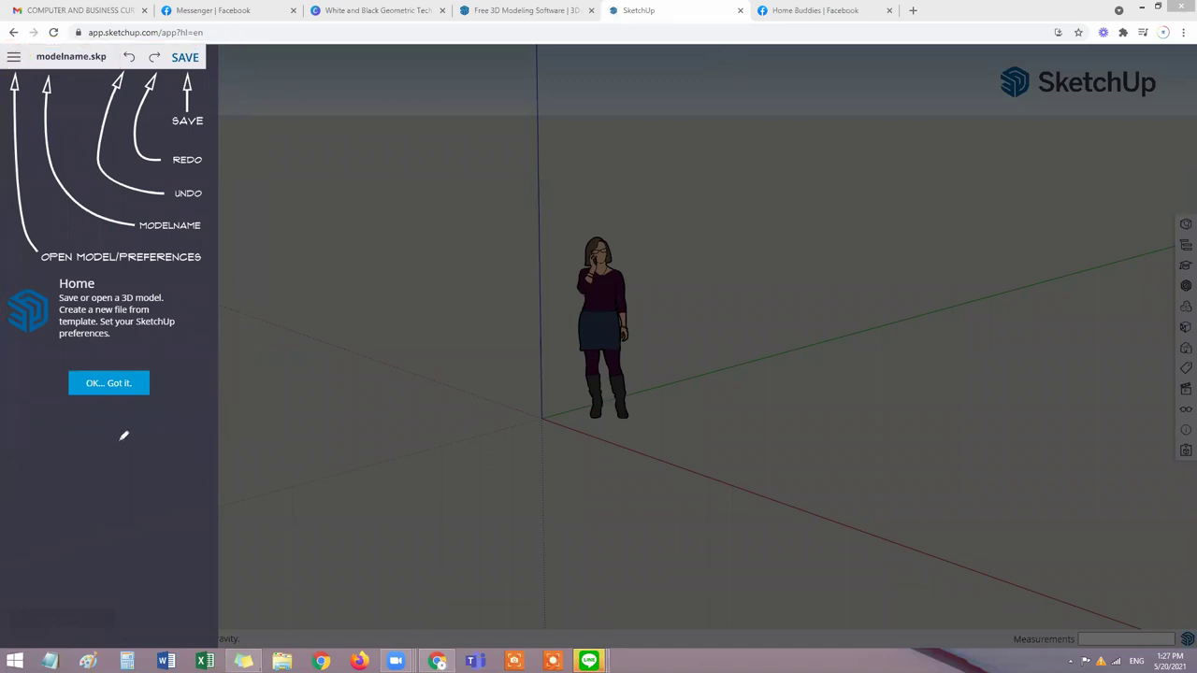
Advance the tour to the Toolbars page and frame its labelled drawing tools in red annotation ink.
left_click(113, 391)
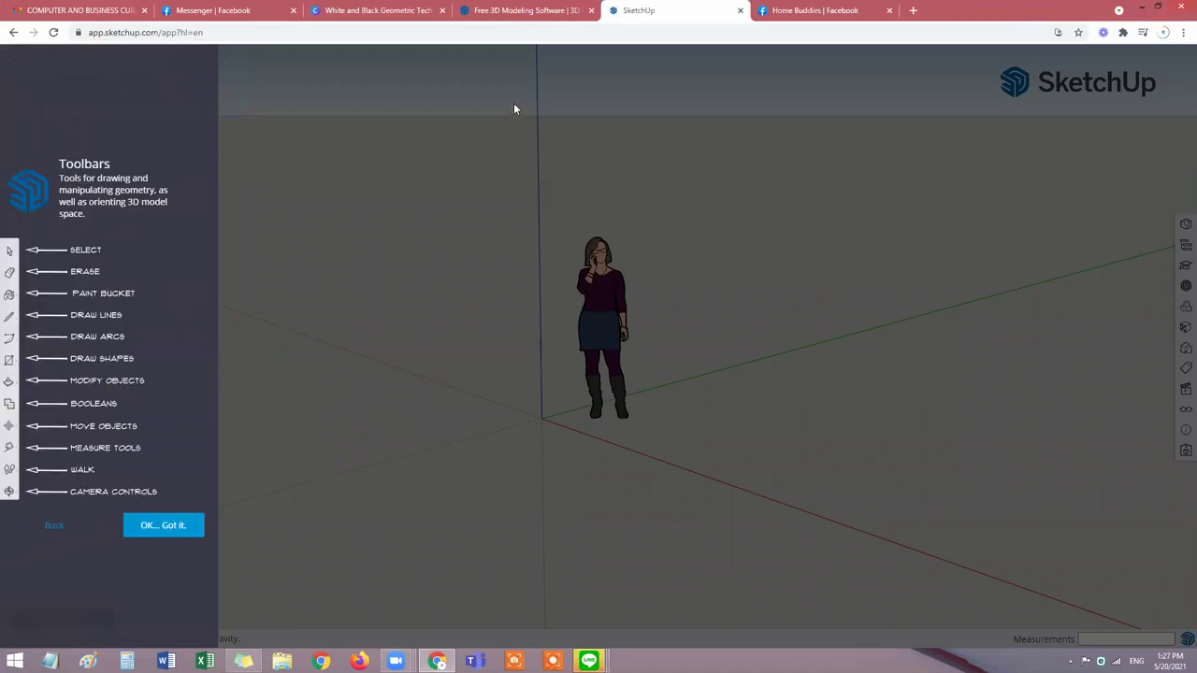
mouse_move(2, 161)
left_mouse_down()
mouse_move(4, 146)
mouse_move(199, 146)
mouse_move(200, 342)
left_mouse_up()
mouse_move(198, 454)
left_mouse_down()
mouse_move(205, 574)
mouse_move(2, 537)
left_mouse_up()
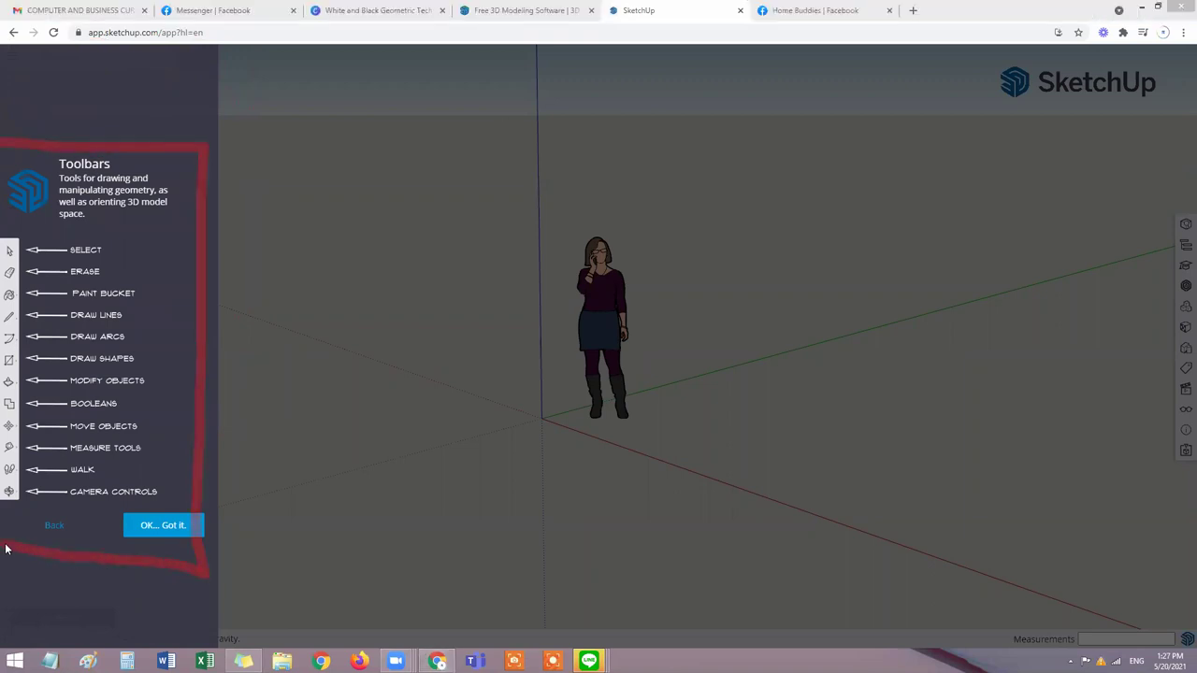
mouse_move(2, 230)
left_mouse_down()
mouse_move(27, 233)
mouse_move(32, 374)
mouse_move(27, 511)
mouse_move(3, 514)
left_mouse_up()
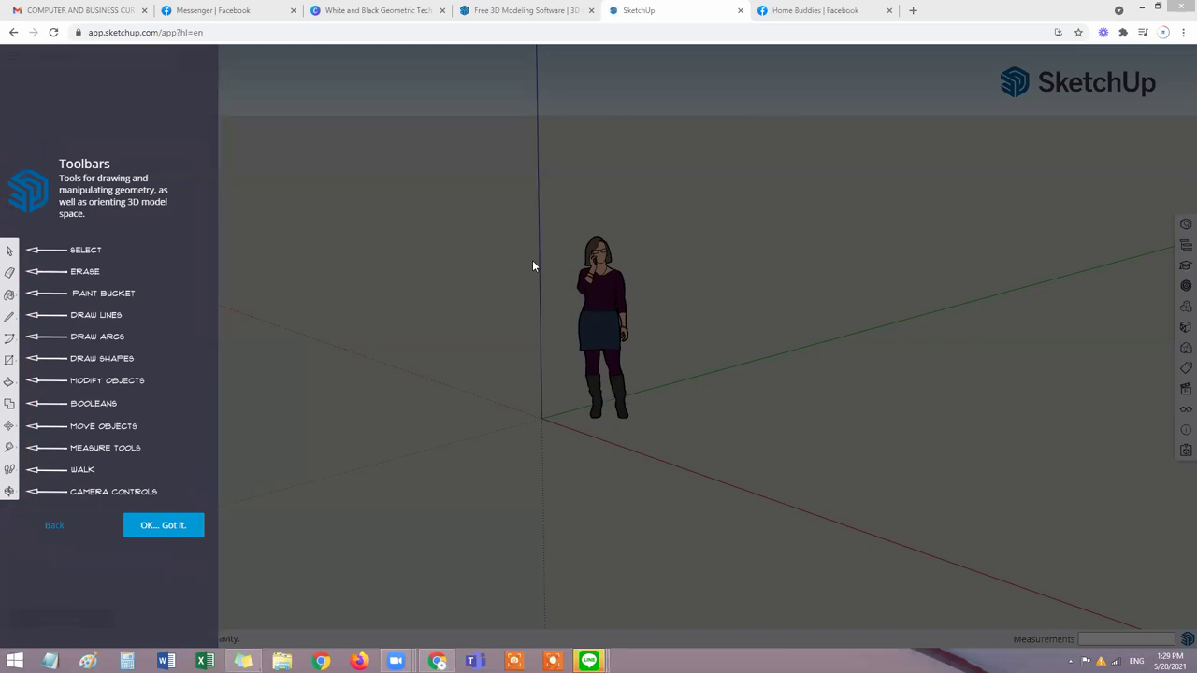
Go through the tour's Panels and Status Bar pages, framing their labelled items in red annotation ink.
left_click(186, 530)
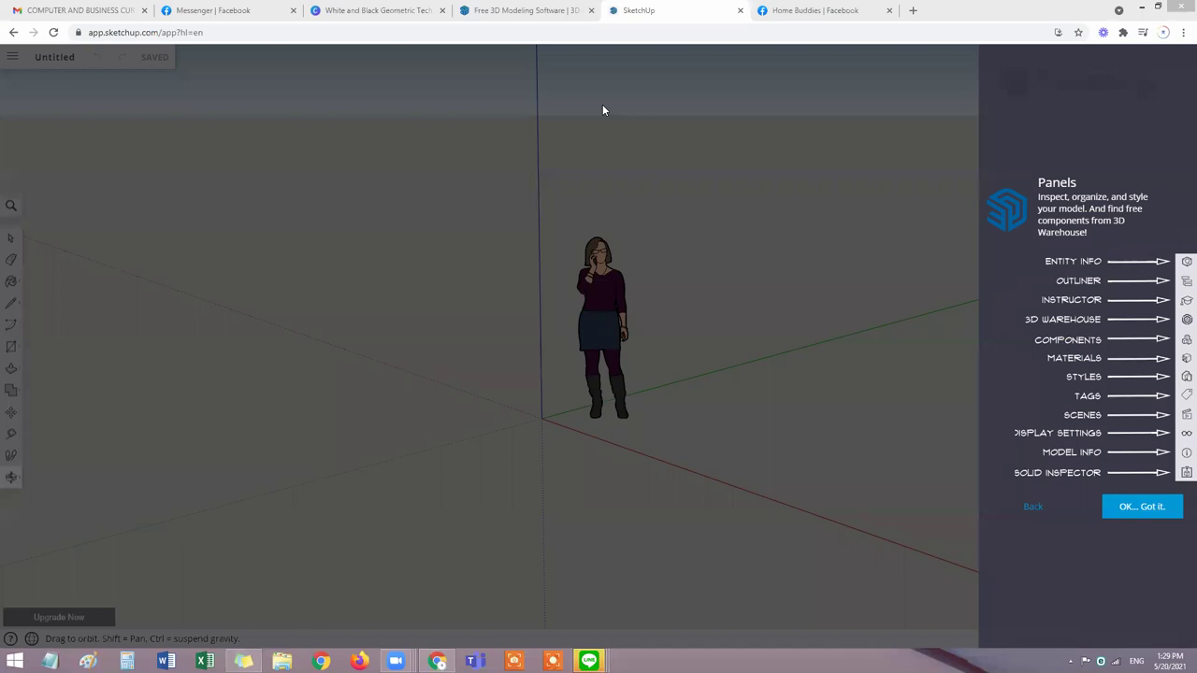
mouse_move(991, 220)
left_mouse_down()
mouse_move(995, 512)
mouse_move(1127, 539)
mouse_move(1189, 496)
mouse_move(1189, 261)
mouse_move(1117, 203)
mouse_move(1010, 208)
left_mouse_up()
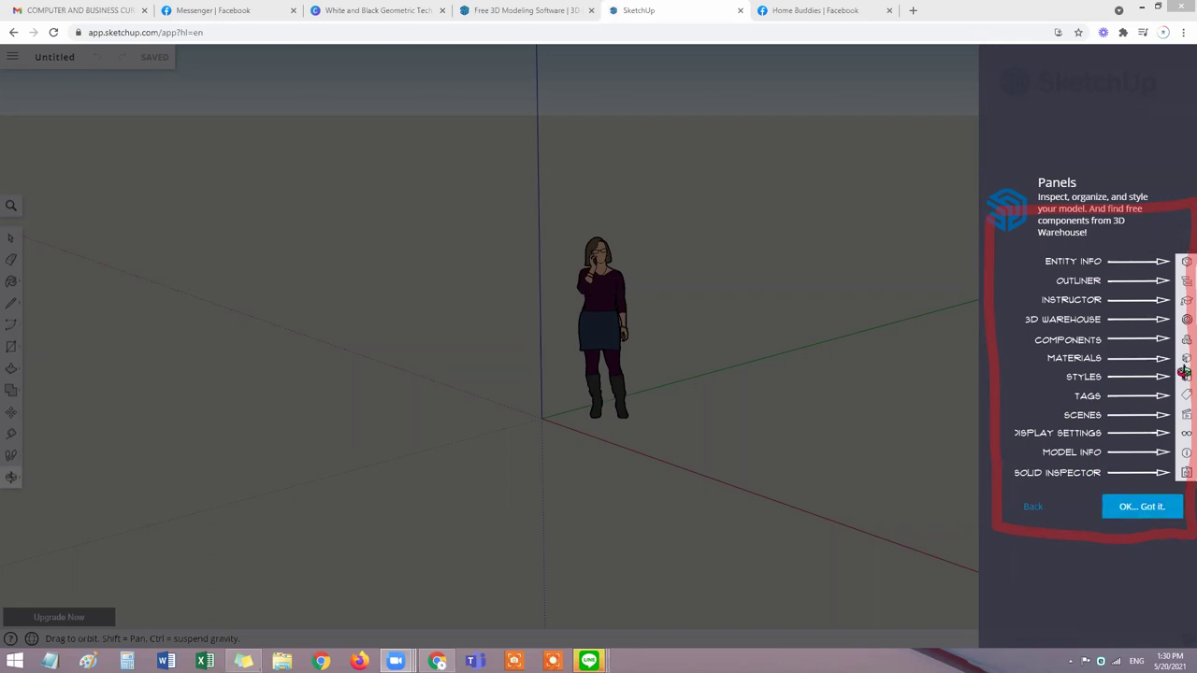
left_click(1131, 514)
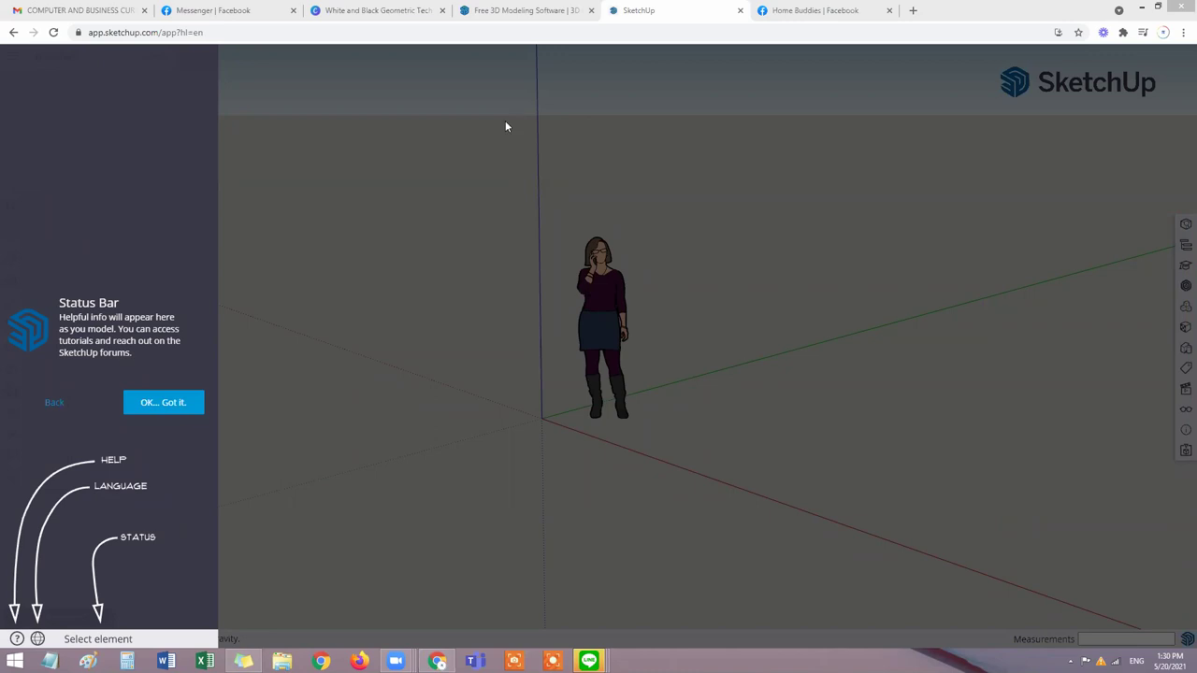
mouse_move(24, 606)
left_mouse_down()
mouse_move(7, 645)
mouse_move(59, 621)
mouse_move(50, 609)
mouse_move(204, 602)
mouse_move(47, 649)
left_mouse_up()
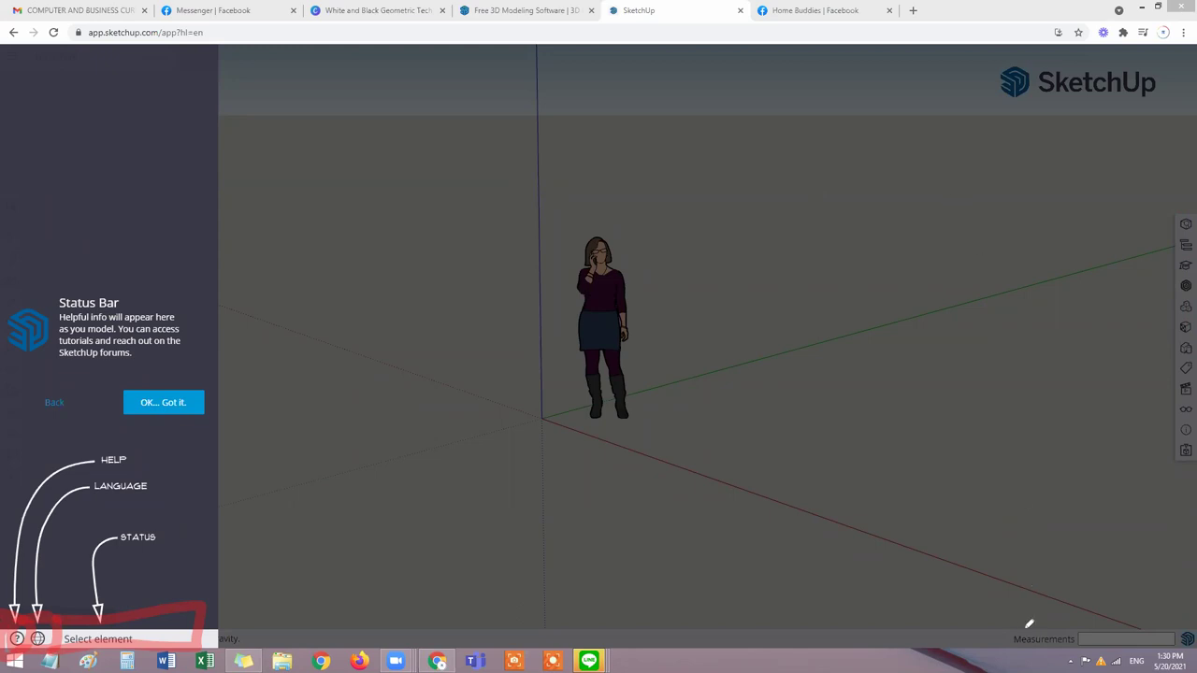
Advance to the tour's Measurements page, frame the length read-out in red, and finish the tour.
left_click(177, 404)
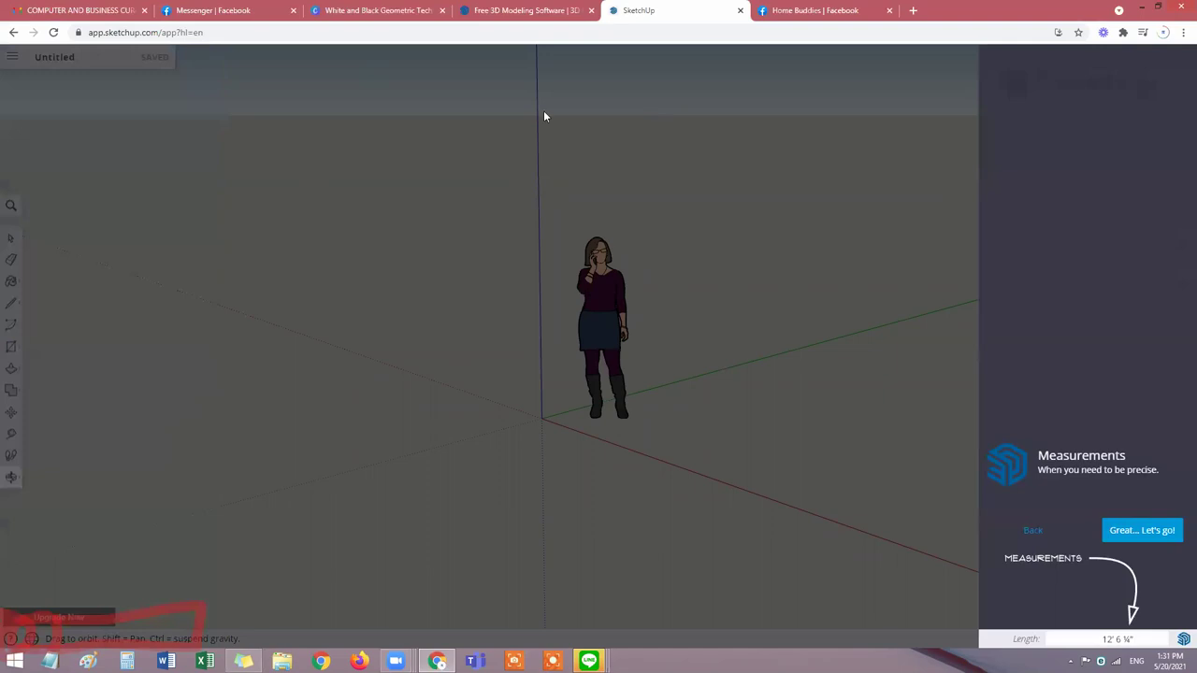
mouse_move(984, 613)
left_mouse_down()
mouse_move(1104, 644)
mouse_move(1179, 637)
mouse_move(1186, 609)
mouse_move(987, 596)
left_mouse_up()
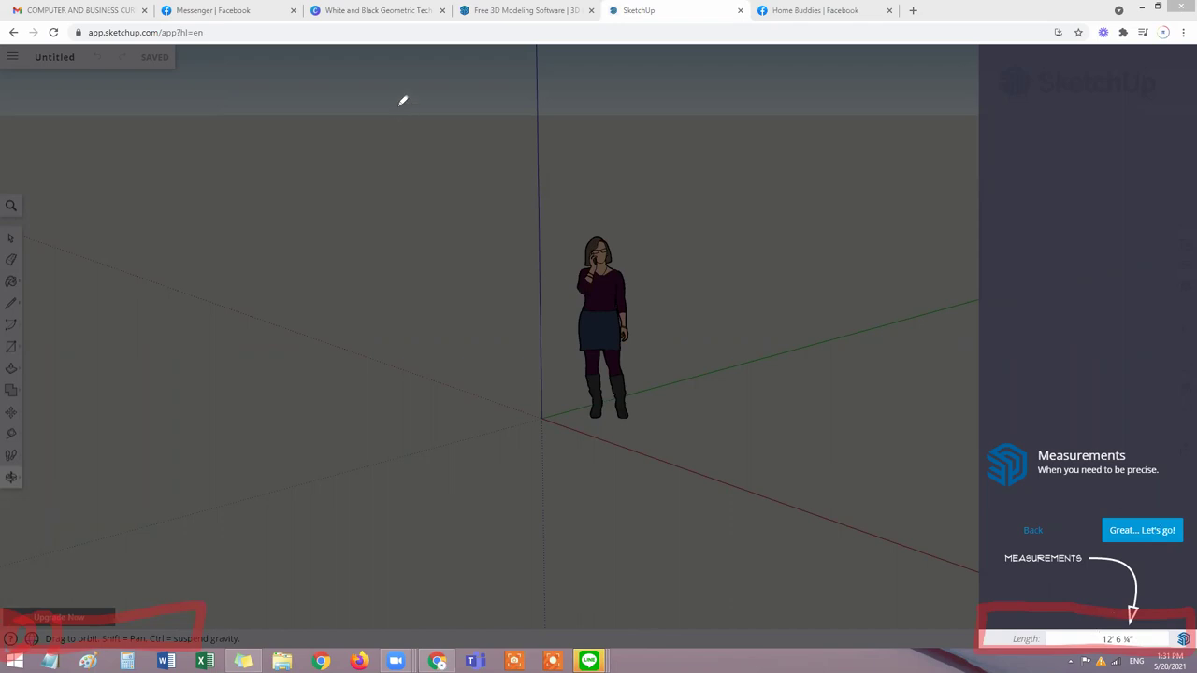
left_click(1157, 535)
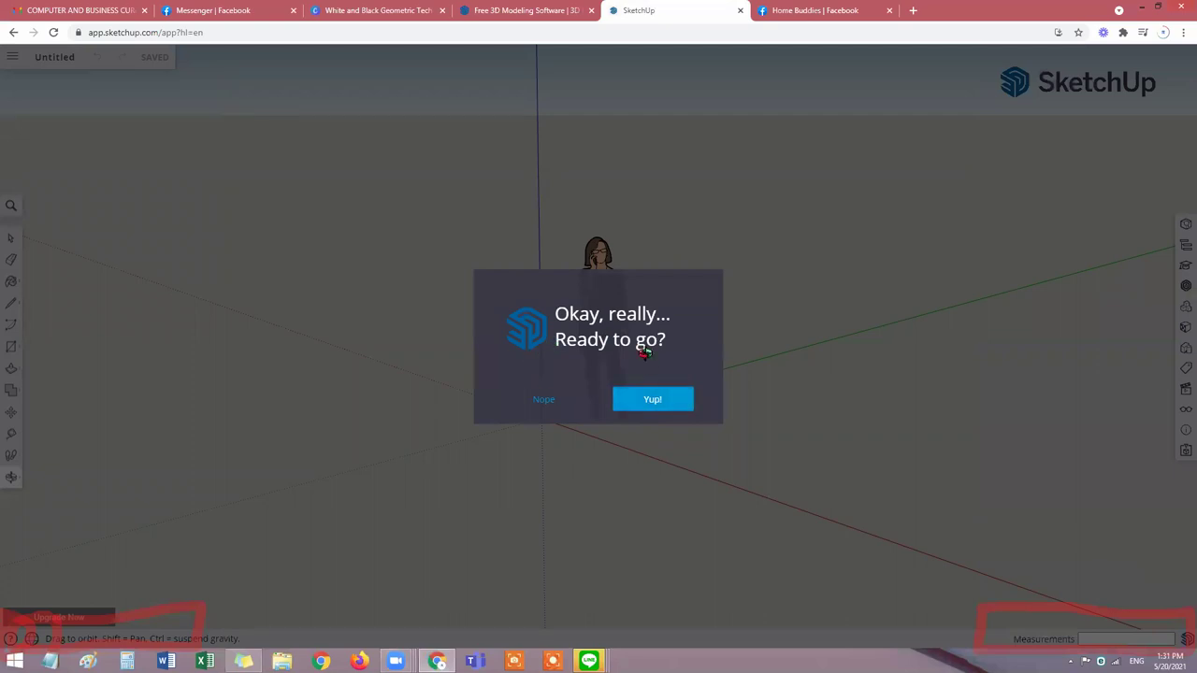
left_click(663, 403)
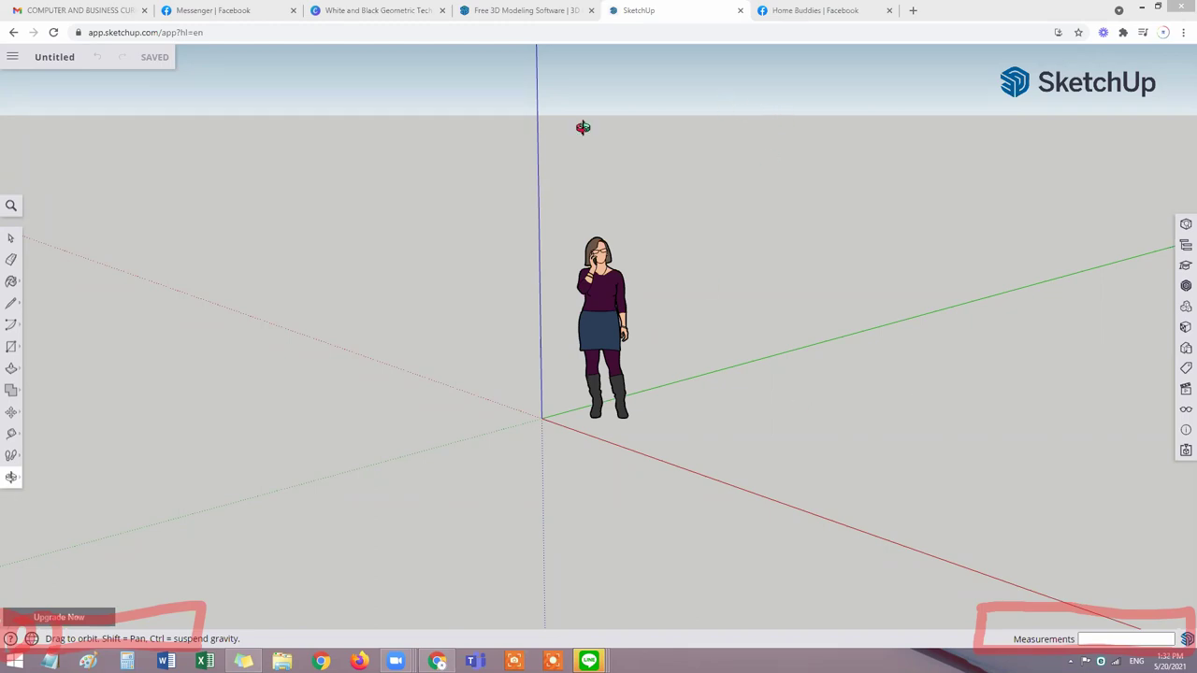
Orbit the view around the scale figure to a lower viewing angle.
left_click_drag(660, 398, 13, 416)
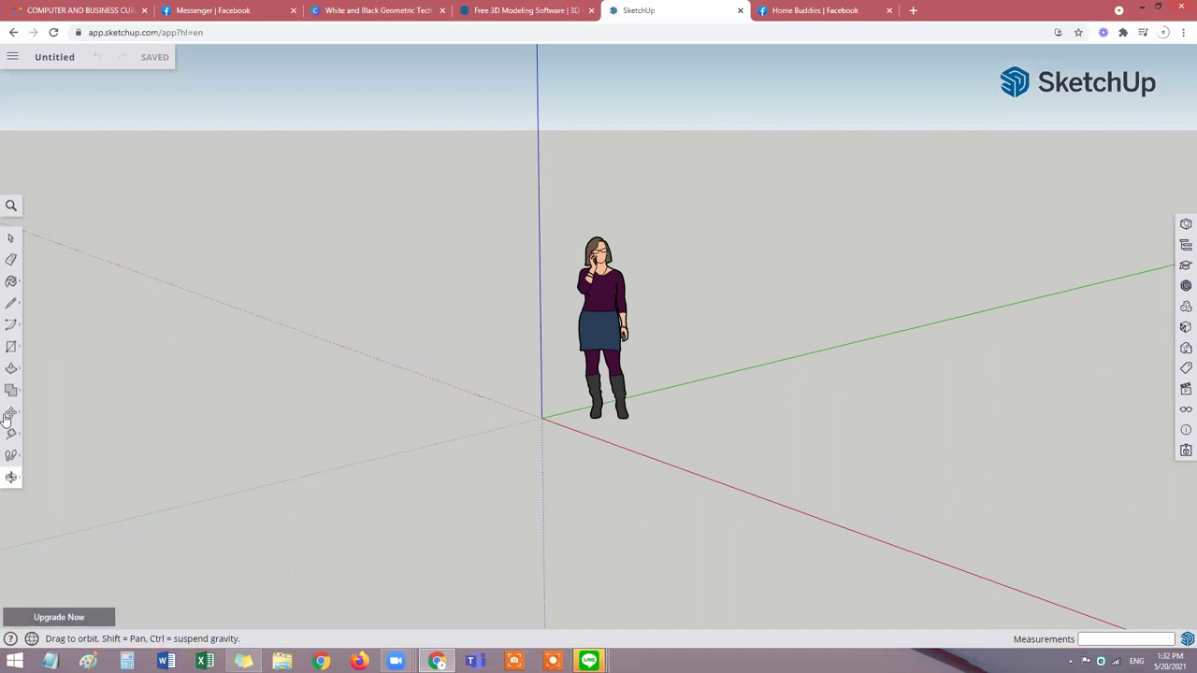
left_click(11, 477)
left_click(42, 428)
left_click_drag(645, 396, 667, 406)
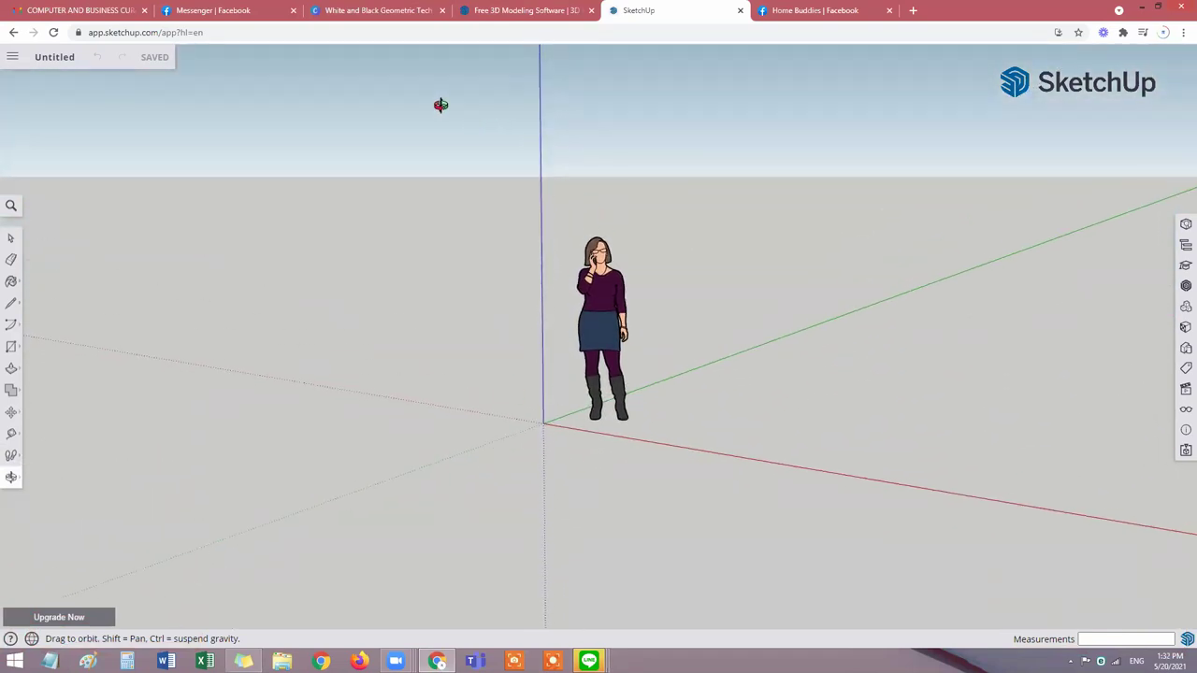
Trace the blue, red and green axes from the origin with red annotation strokes.
mouse_move(548, 266)
left_mouse_down()
mouse_move(530, 377)
mouse_move(535, 427)
mouse_move(839, 477)
left_mouse_up()
left_click_drag(542, 427, 914, 297)
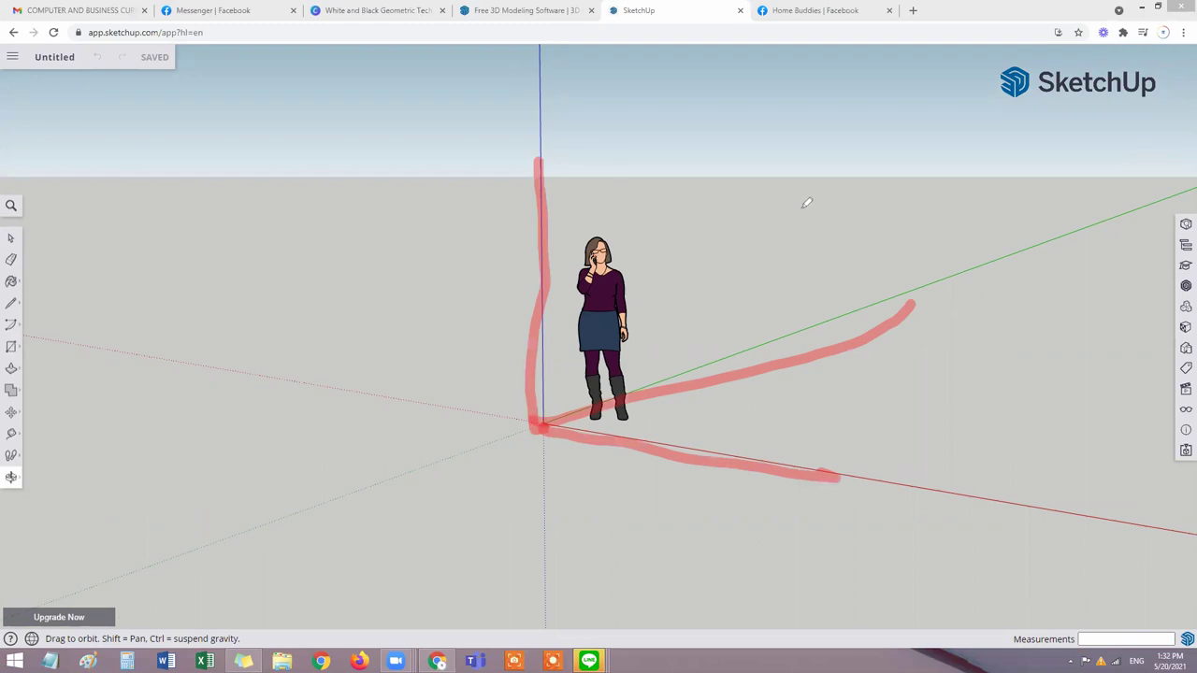
Switch to the Sketchup Interface slide in the Canva presentation and clear the annotation strokes.
left_click(398, 10)
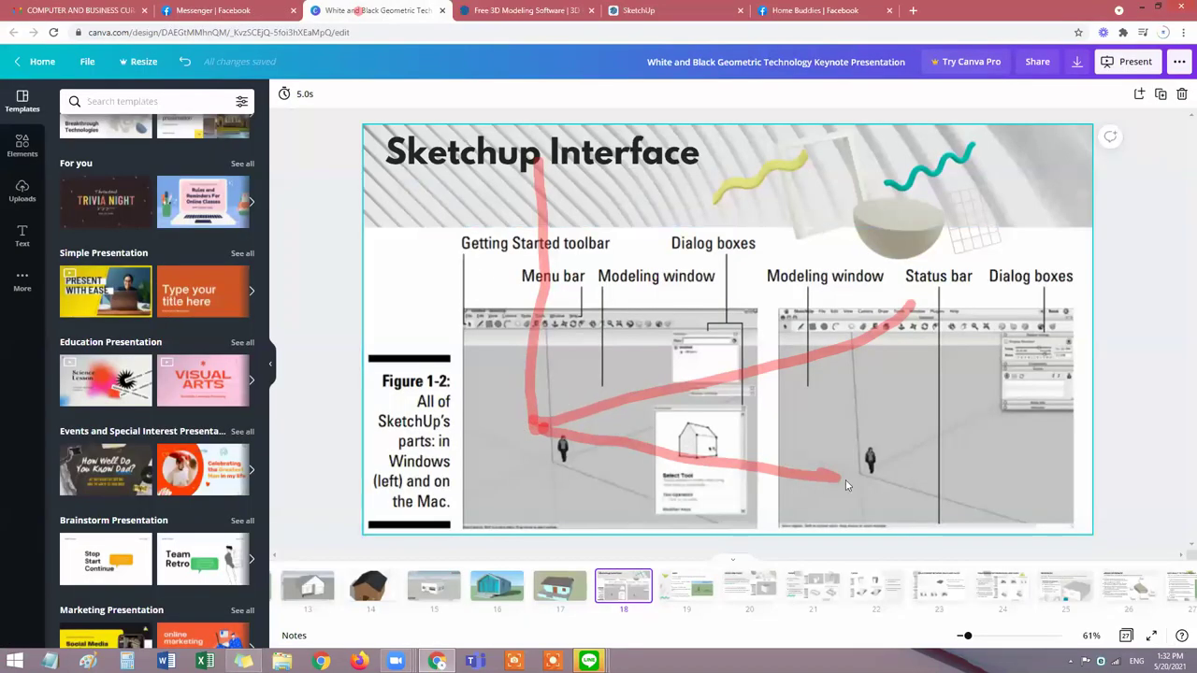
key("Escape")
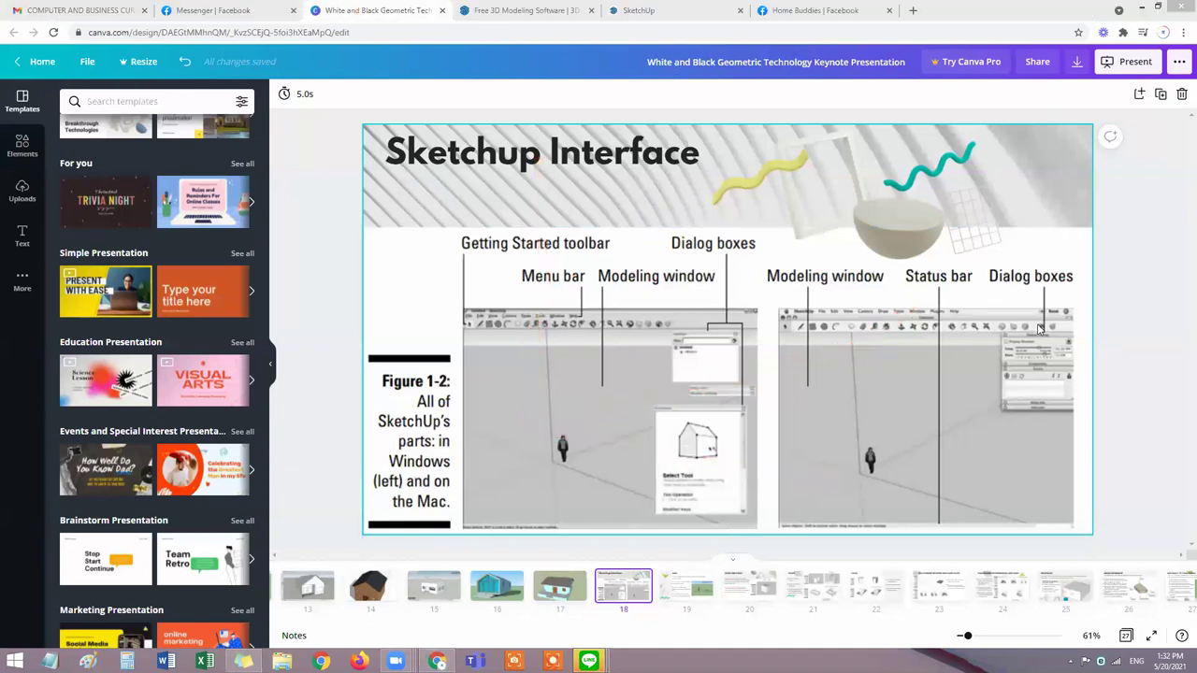